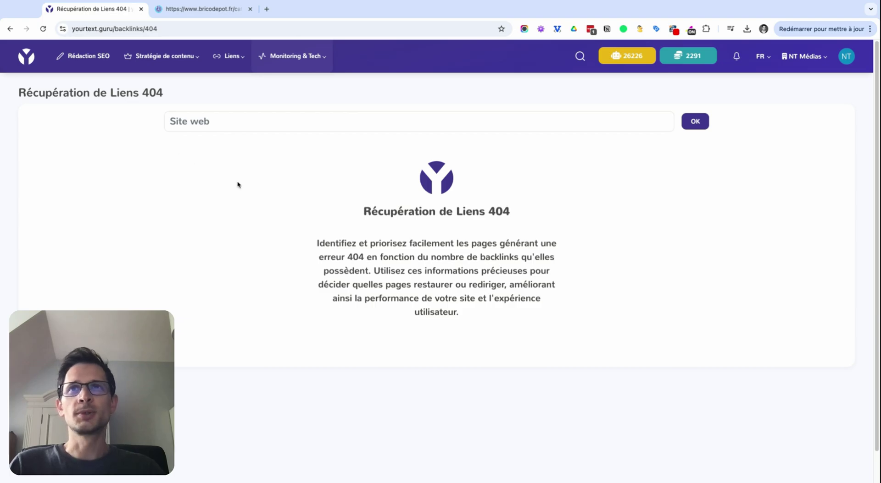
pyautogui.click(325, 126)
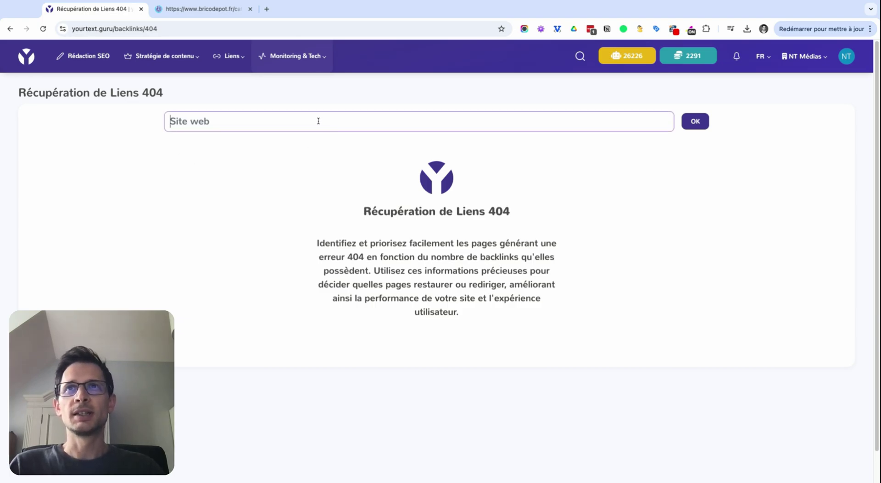
pyautogui.write('https://www.bricodepot.fr/')
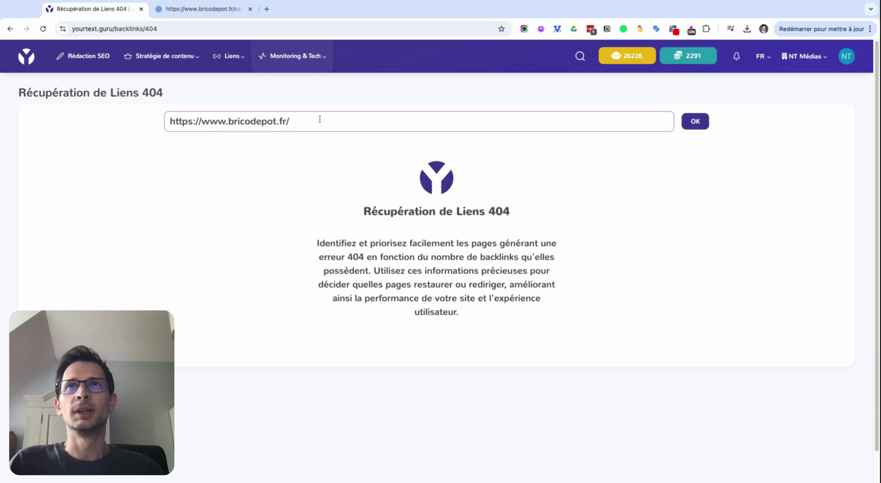
pyautogui.click(698, 128)
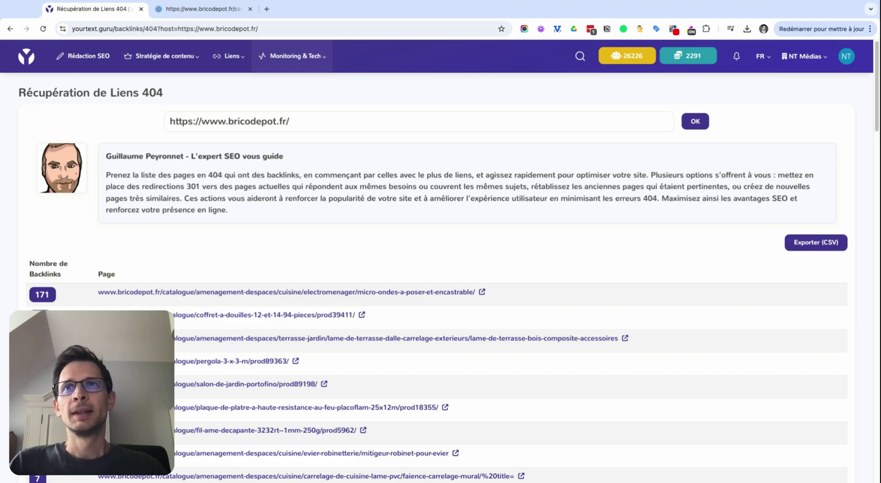
# Examine the listed 404 pages with backlinks, highlighting the product-code endings of the coffret-a-douilles and pergola-3-x-3-m URLs.
pyautogui.scroll(-3, 629, 184)
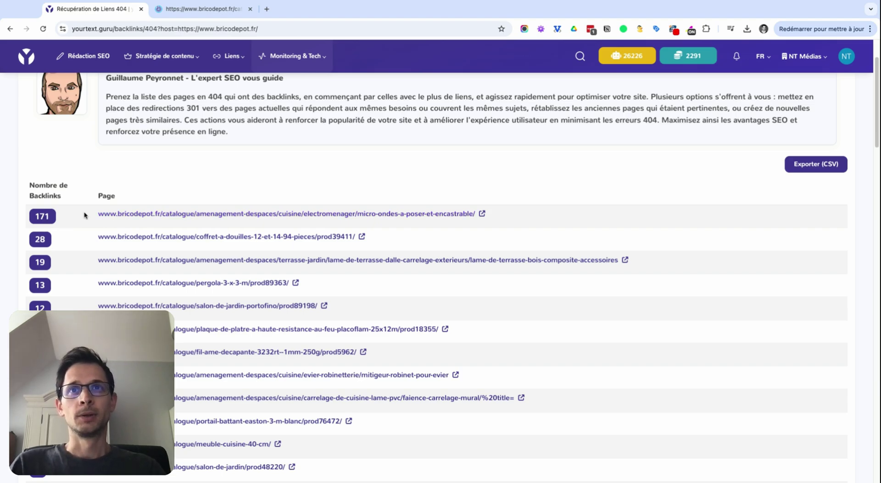
pyautogui.doubleClick(384, 239)
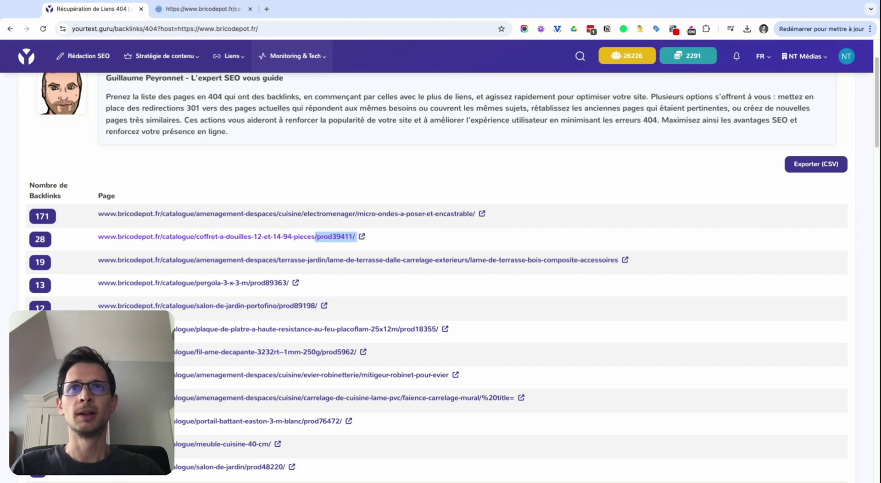
pyautogui.moveTo(322, 282); pyautogui.dragTo(251, 283)
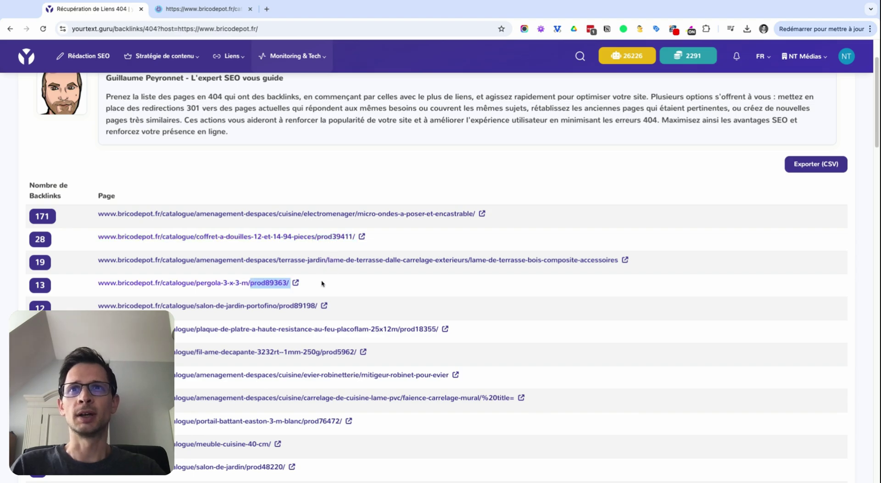
pyautogui.scroll(-1, 413, 287)
# Open the live micro-ondes-a-poser-et-encastrable page to check its status, and return to the 404 list to review the SEO advice.
pyautogui.click(503, 194)
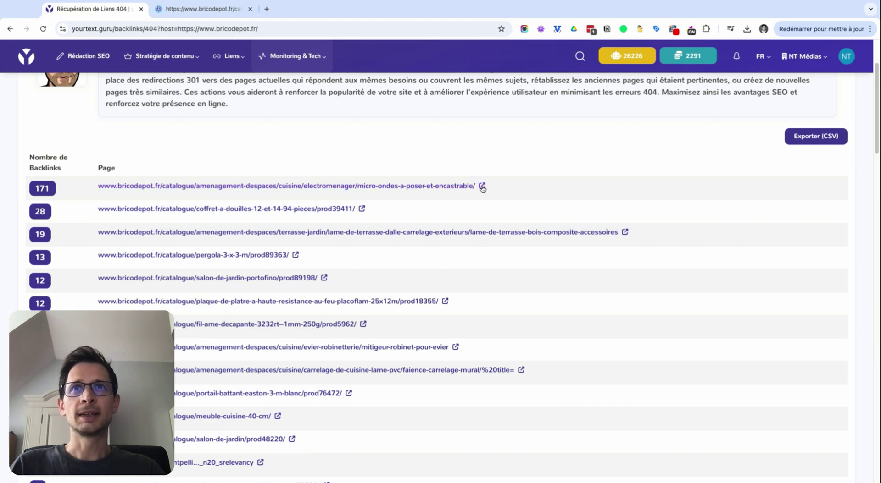
pyautogui.click(482, 187)
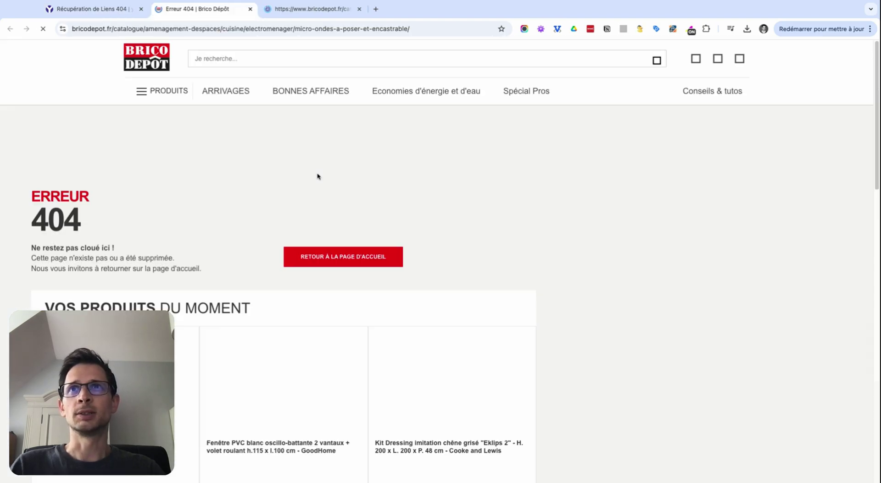
pyautogui.click(115, 9)
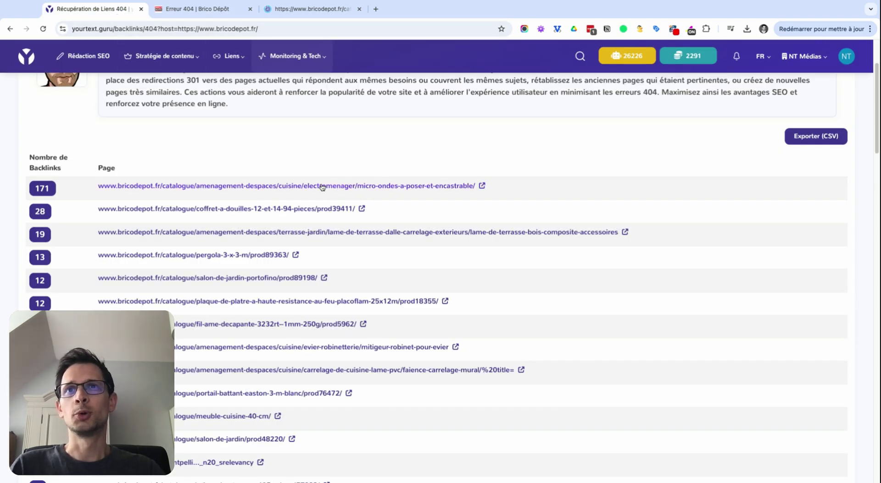
pyautogui.scroll(2, 325, 186)
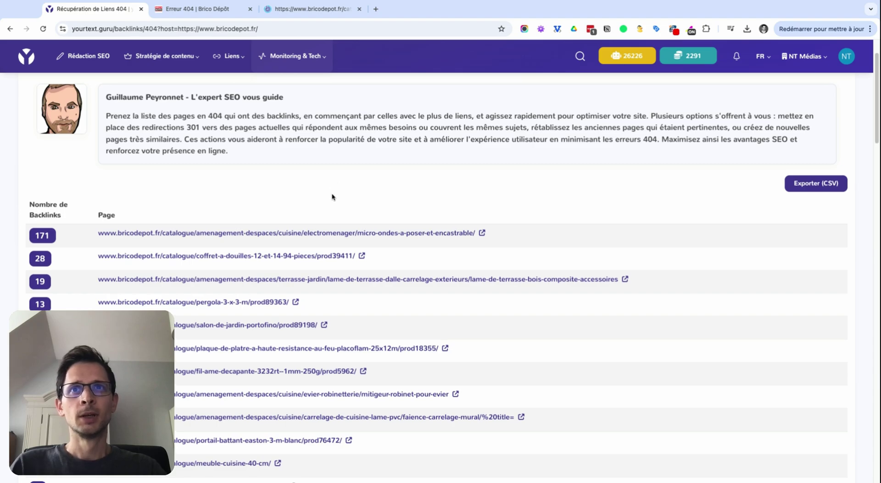
pyautogui.scroll(2, 337, 197)
pyautogui.scroll(-1, 347, 211)
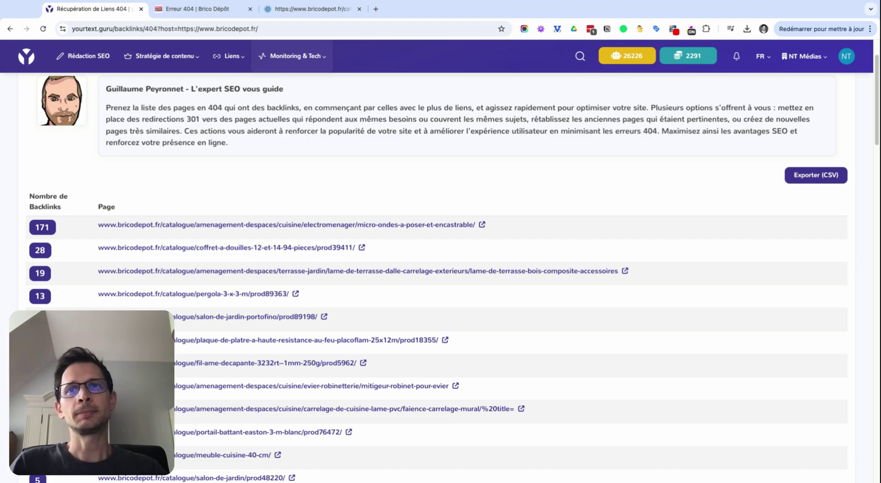
pyautogui.scroll(2, 441, 275)
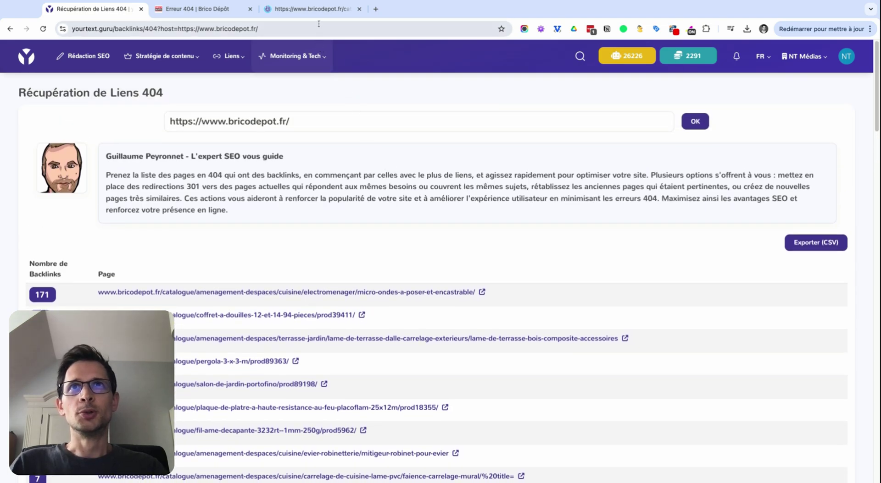
pyautogui.click(312, 9)
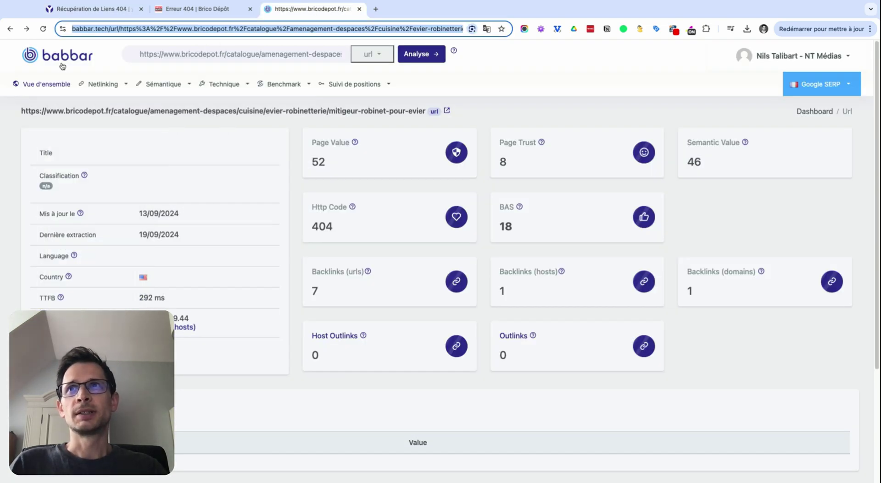
pyautogui.click(63, 66)
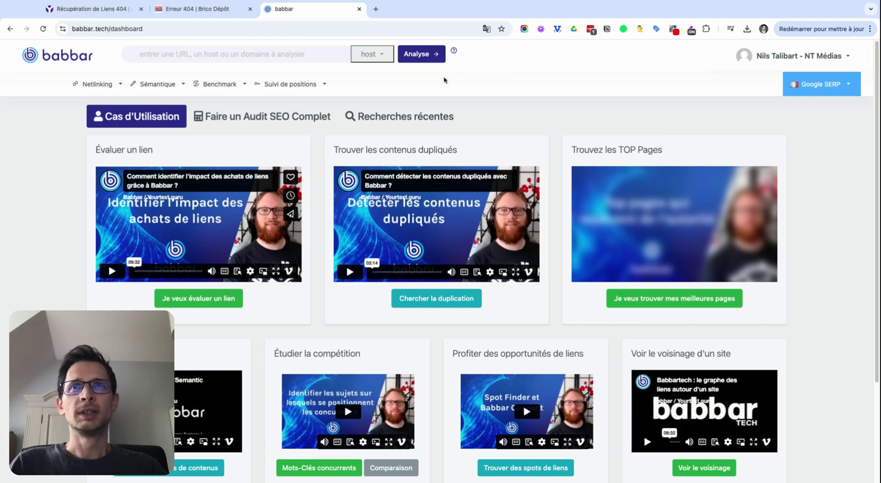
pyautogui.click(289, 84)
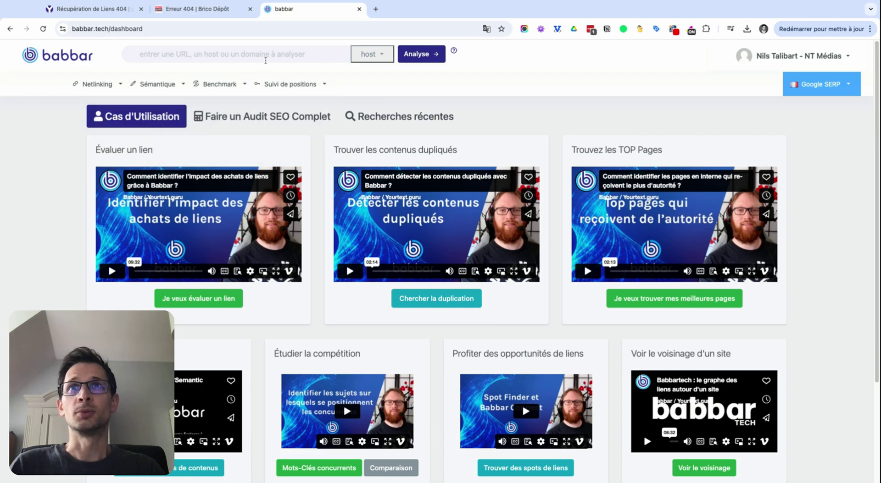
pyautogui.click(265, 60)
pyautogui.write('https://www.bricodepot.fr/')
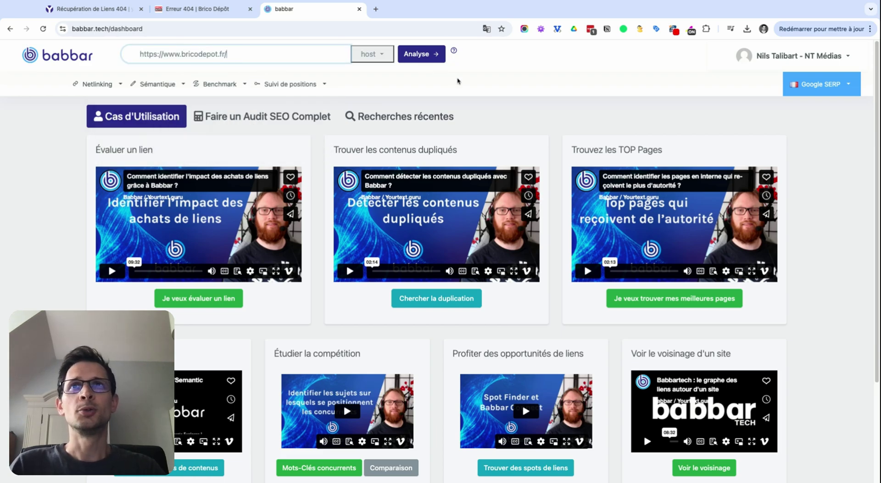
pyautogui.click(416, 58)
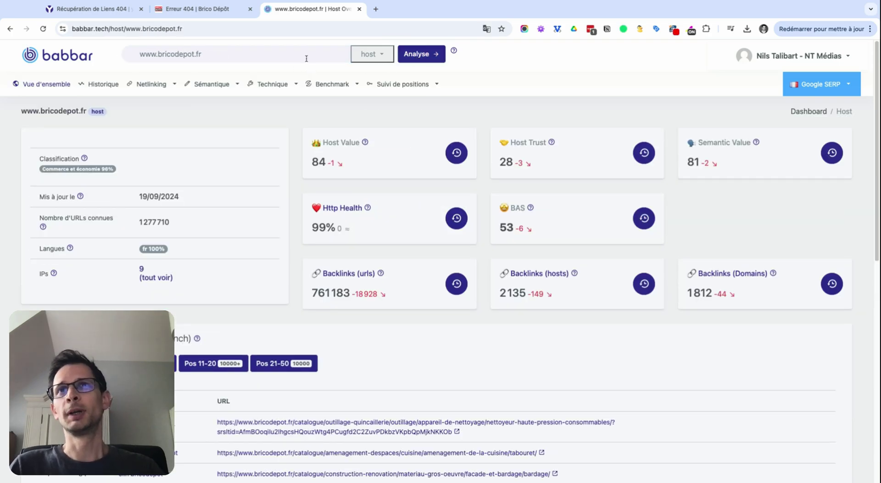
# Open the host's technical report on 404 pages with links and examine its backlink count column.
pyautogui.click(275, 84)
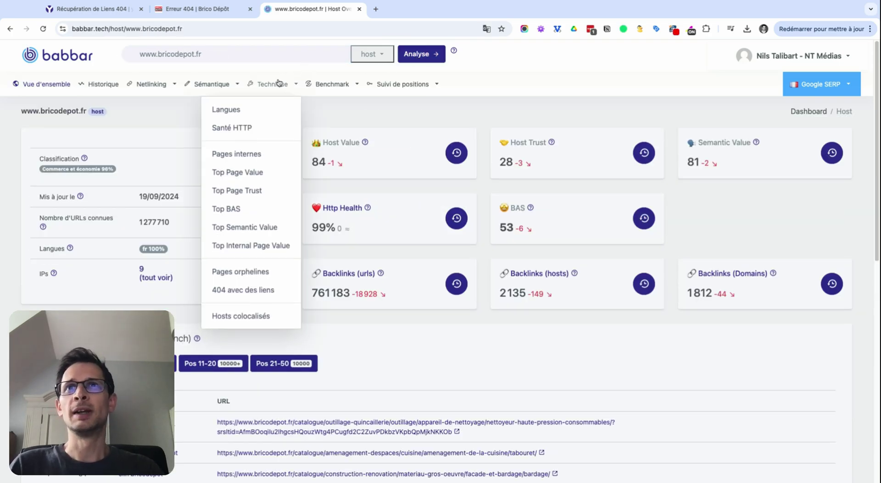
pyautogui.click(258, 290)
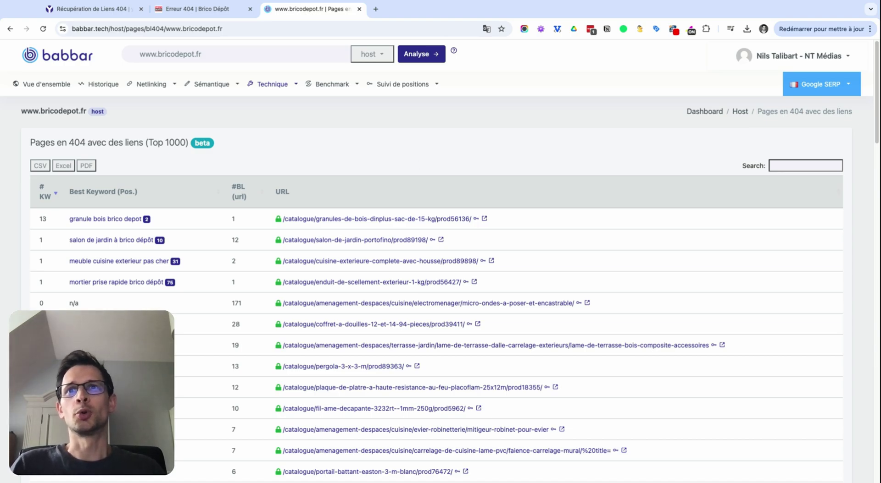
pyautogui.moveTo(228, 305); pyautogui.dragTo(256, 393)
pyautogui.click(257, 383)
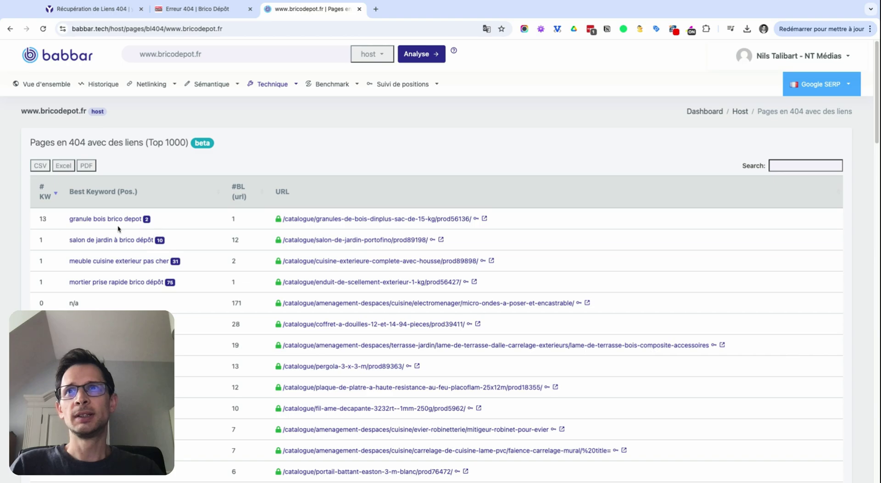
# Check the live granules-de-bois-dinplus-sac-de-15-kg page, close it, and inspect that page's keyword count and best keyword in the report.
pyautogui.click(484, 219)
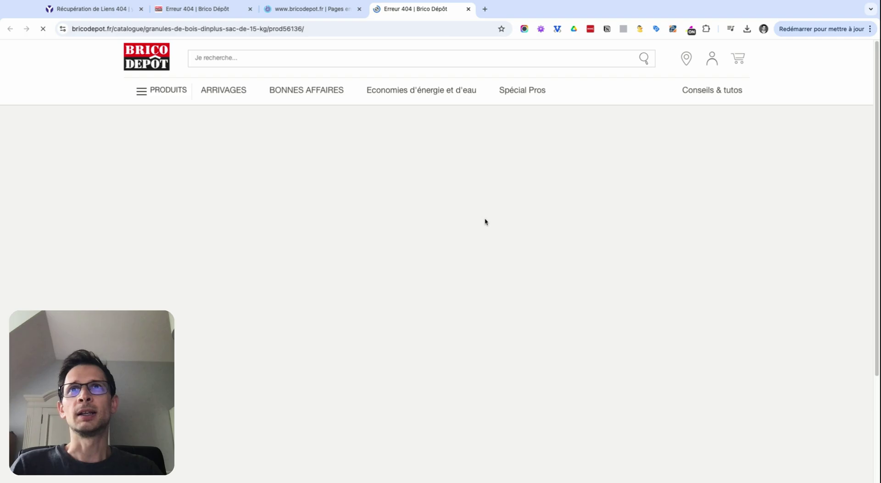
pyautogui.press('super+w')
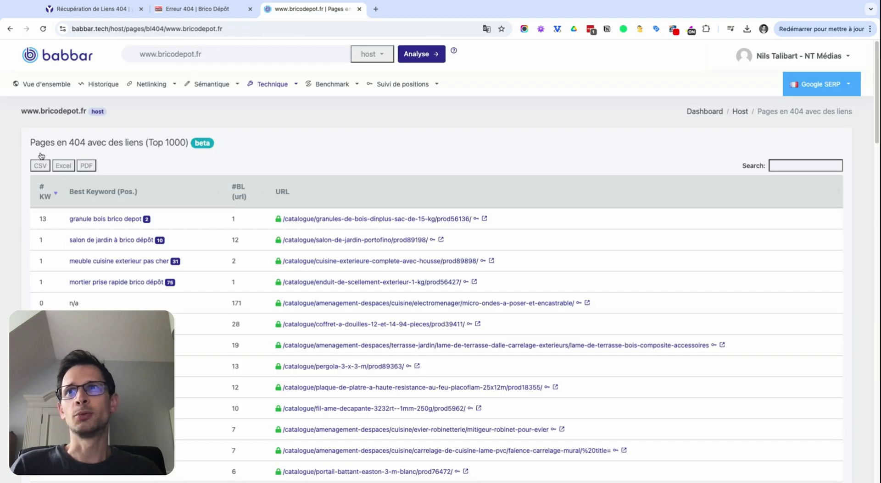
pyautogui.doubleClick(40, 218)
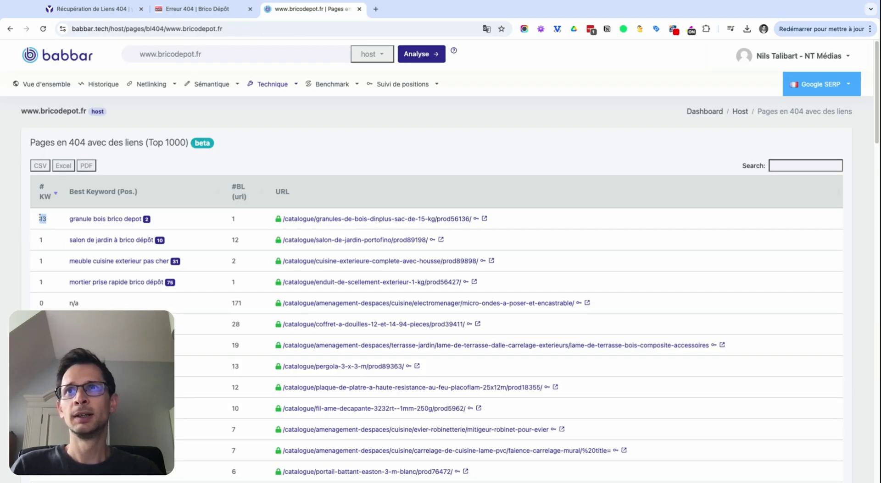
pyautogui.moveTo(174, 219); pyautogui.dragTo(68, 220)
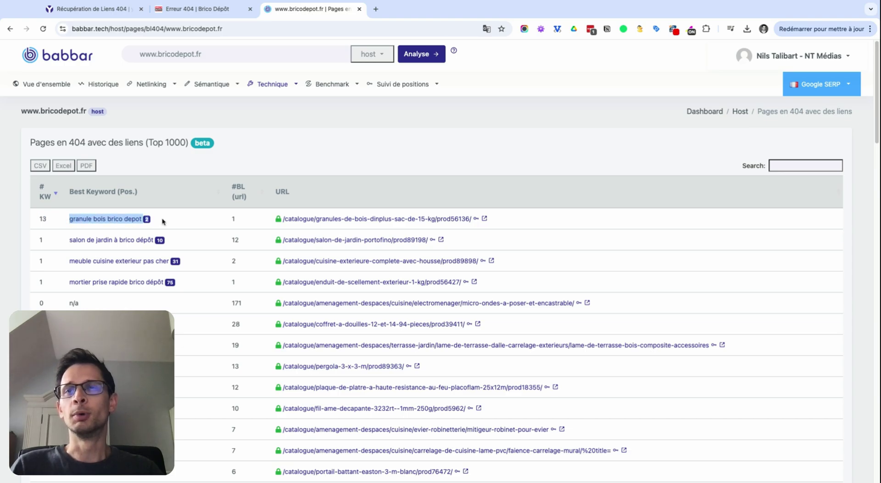
pyautogui.click(179, 220)
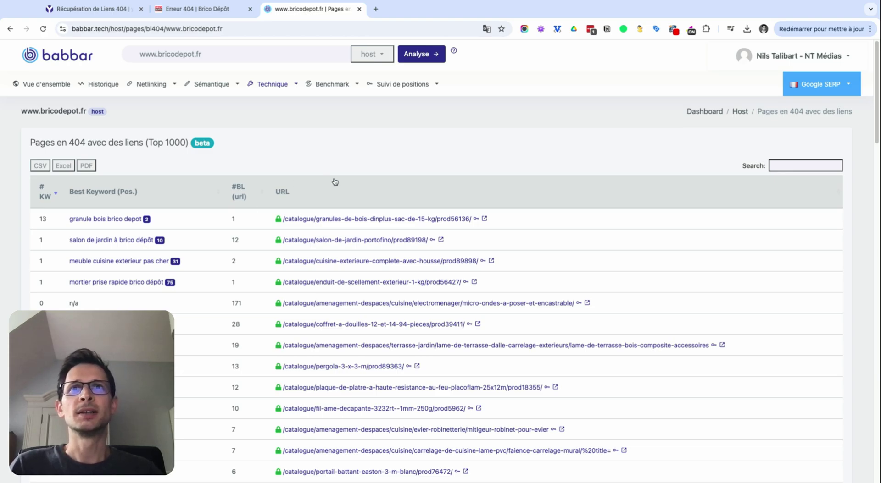
# View the backlinks by URL for the granules-de-bois-dinplus-sac-de-15-kg page in a separate tab and close it.
pyautogui.keyDown('super'); pyautogui.click(401, 225); pyautogui.keyUp('super')
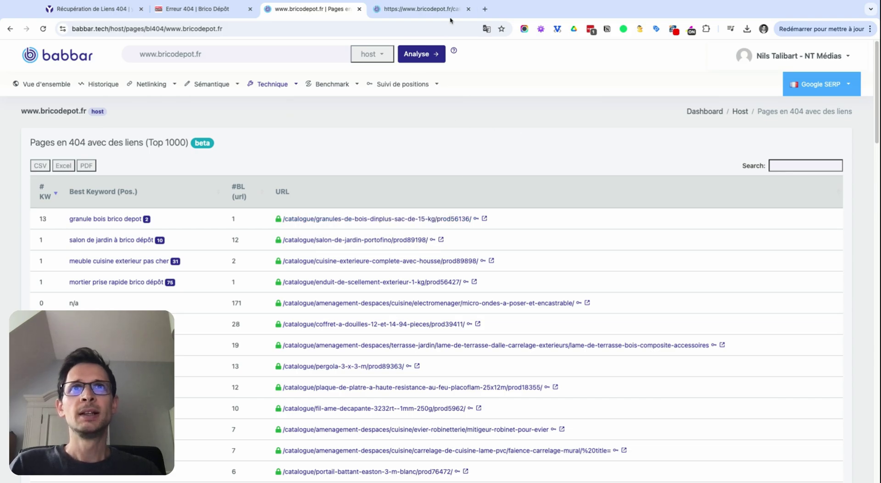
pyautogui.click(444, 13)
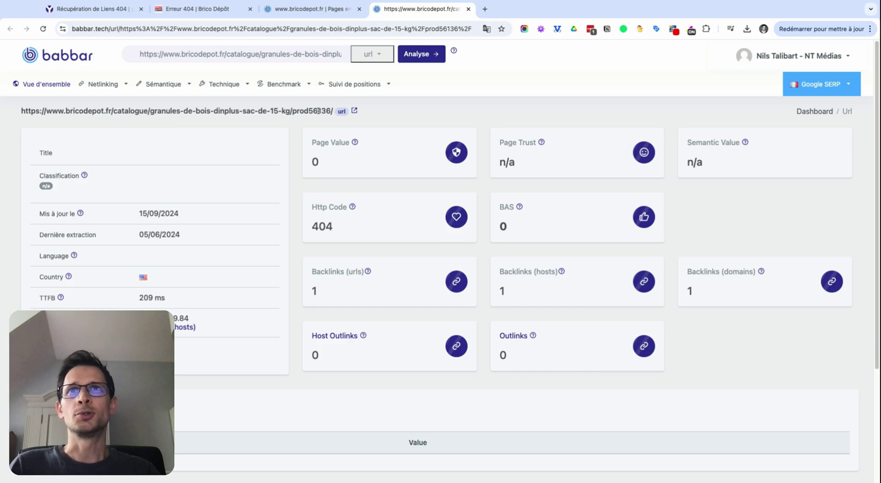
pyautogui.click(80, 84)
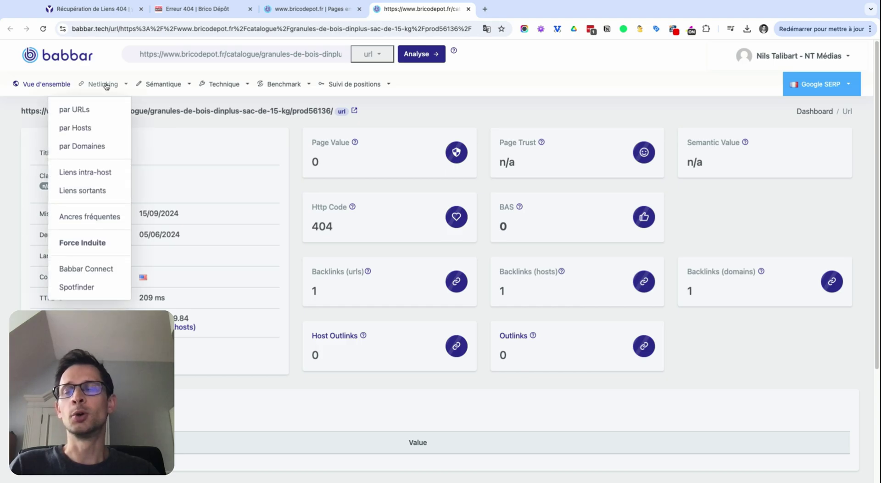
pyautogui.click(83, 110)
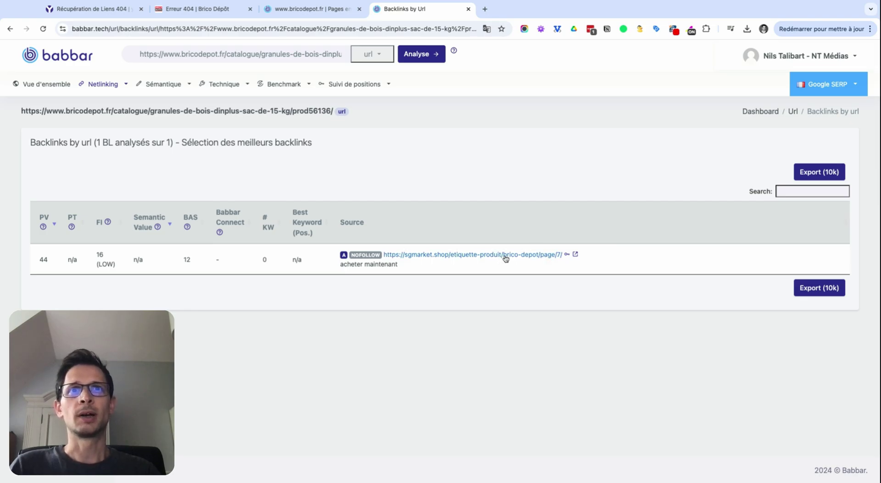
pyautogui.press('super+w')
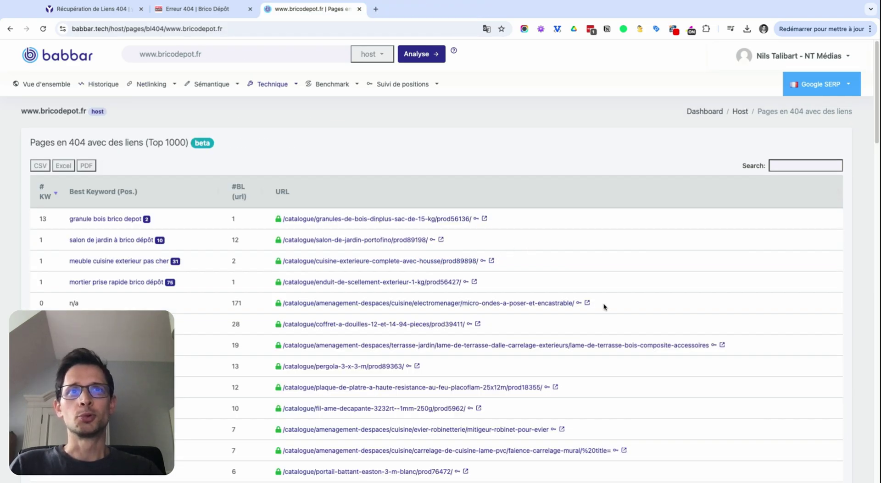
# Open the micro-ondes-a-poser-et-encastrable page's analysis in a separate tab and examine its backlinks by URL.
pyautogui.keyDown('super'); pyautogui.click(516, 304); pyautogui.keyUp('super')
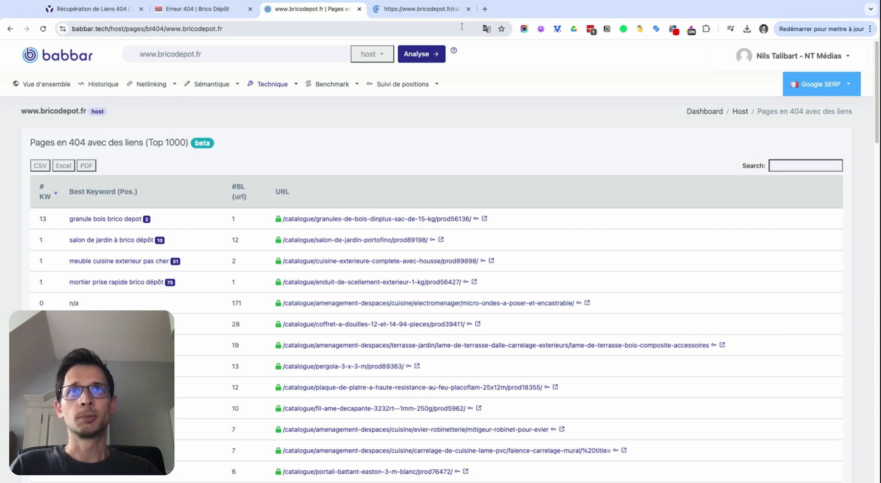
pyautogui.click(453, 10)
pyautogui.click(102, 84)
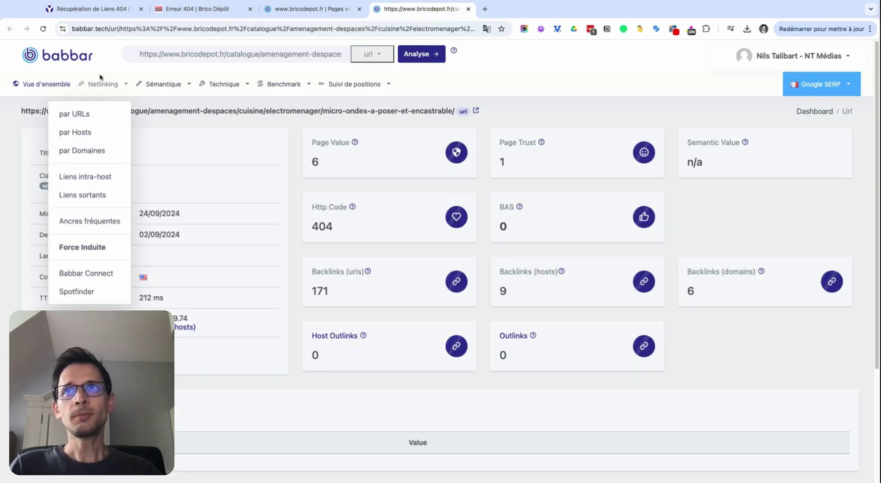
pyautogui.click(98, 110)
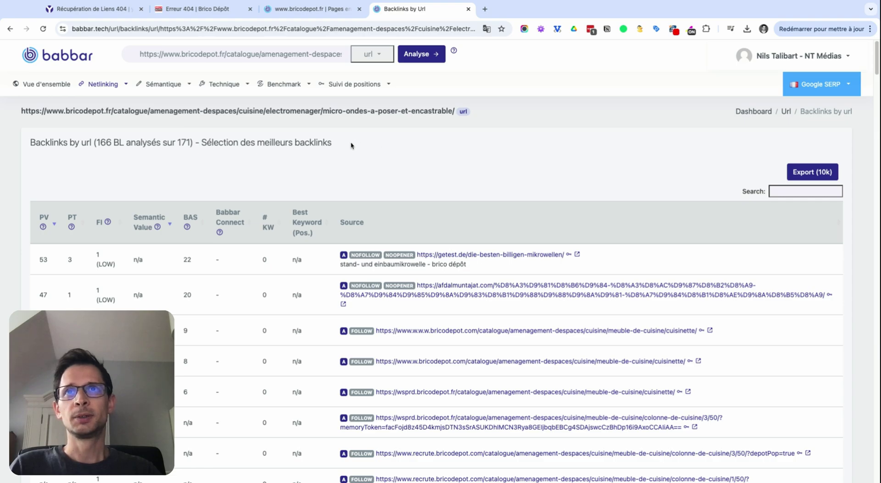
pyautogui.scroll(-4, 361, 143)
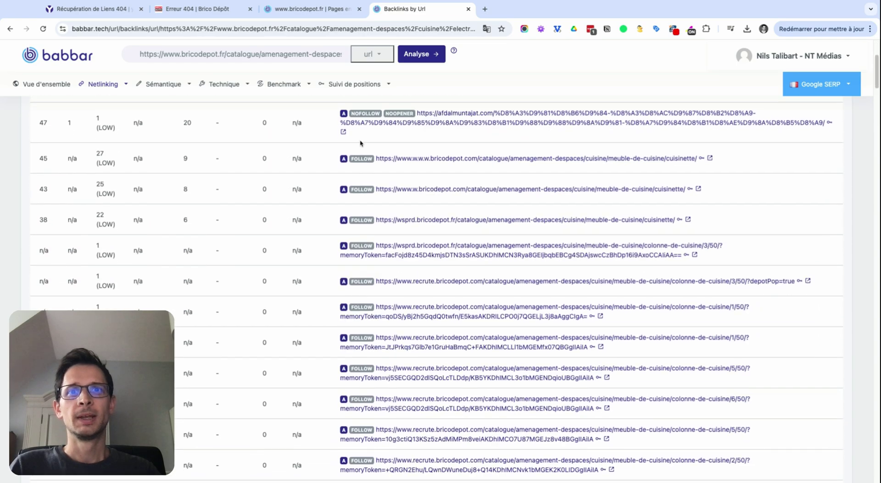
pyautogui.scroll(4, 360, 143)
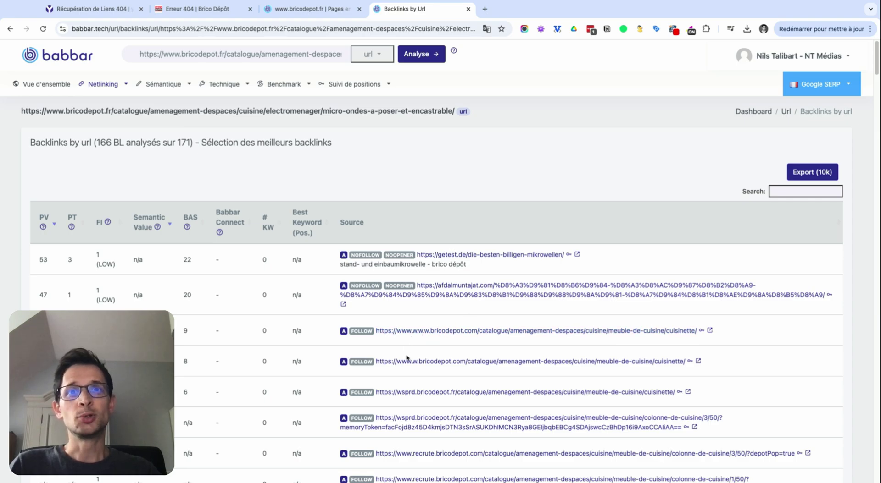
# Examine the source URLs linking to the micro-ondes-a-poser-et-encastrable page in the backlinks list, and close the list.
pyautogui.scroll(-2, 449, 329)
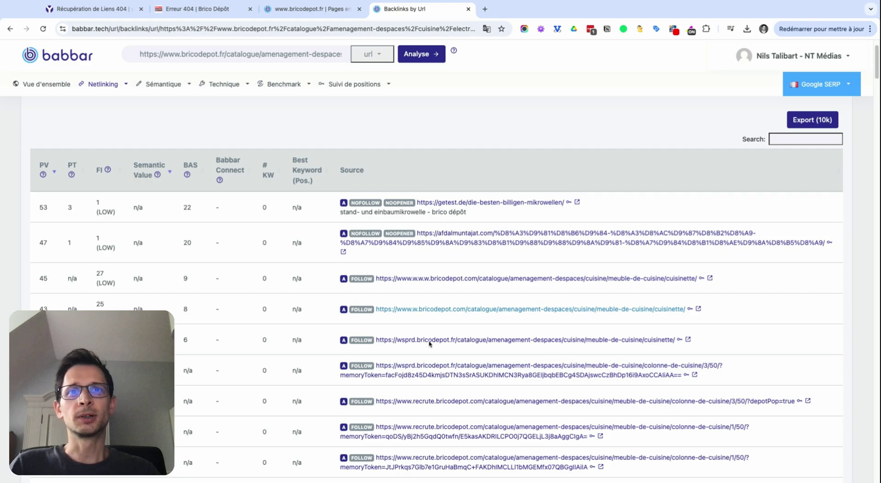
pyautogui.scroll(-2, 450, 323)
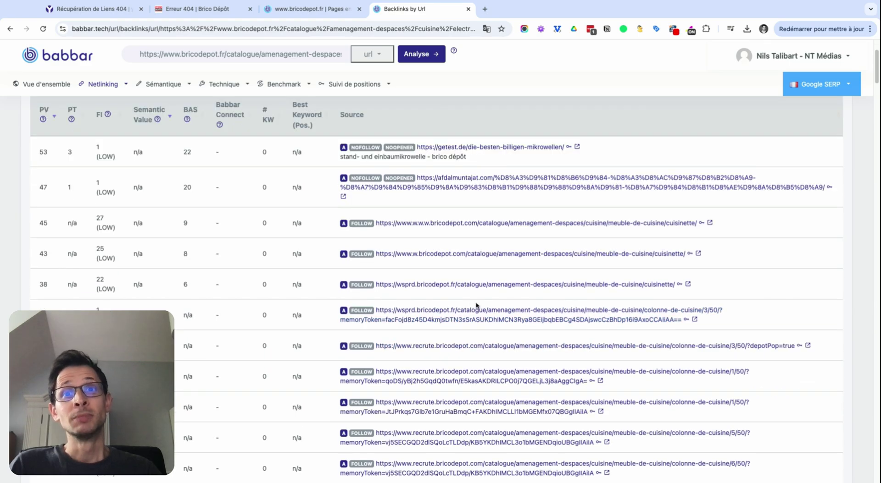
pyautogui.scroll(-3, 493, 304)
pyautogui.scroll(7, 492, 304)
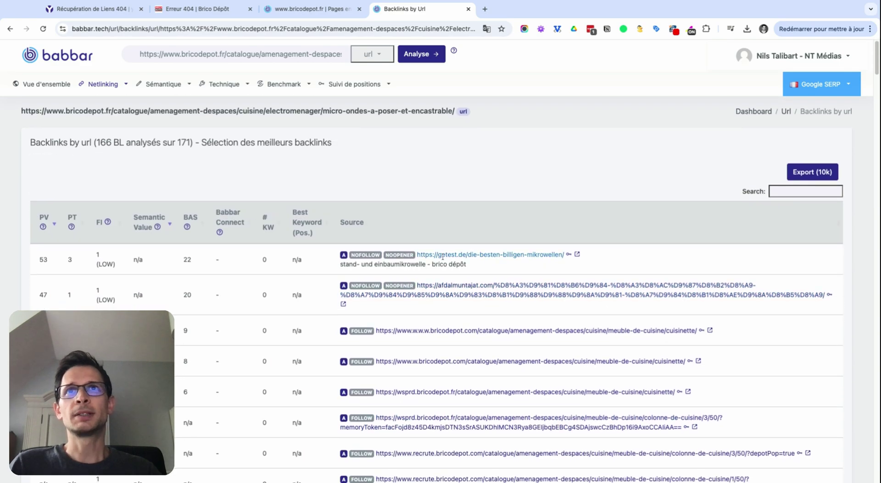
pyautogui.click(468, 9)
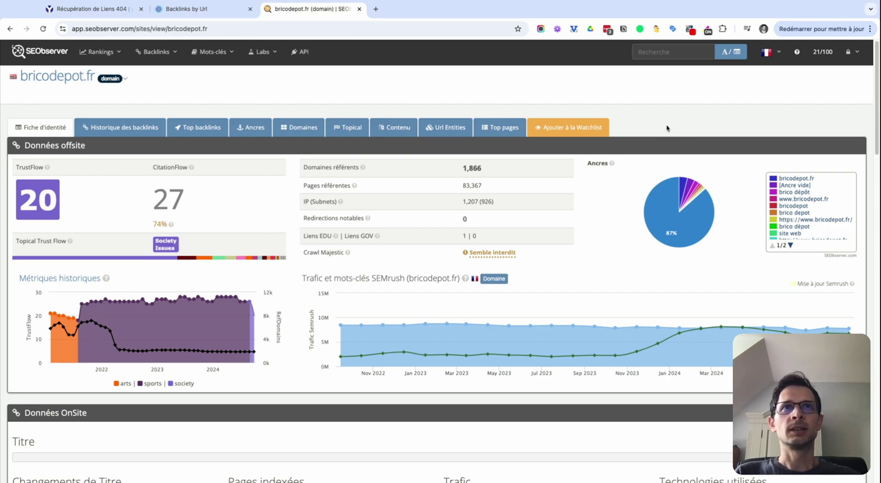
# Export bricodepot.fr's Top pages report from SEObserver and copy all URLs below the header in the exported top_pages_bricodepot.fr sheet.
pyautogui.click(505, 129)
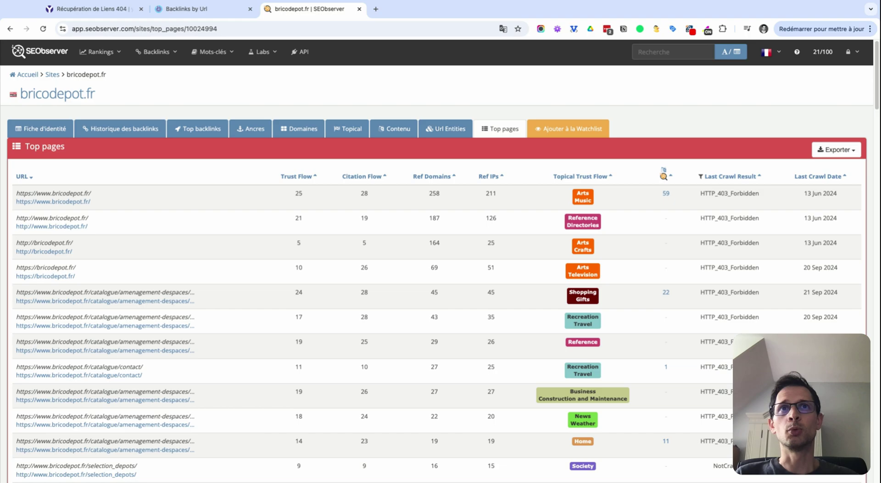
pyautogui.click(825, 150)
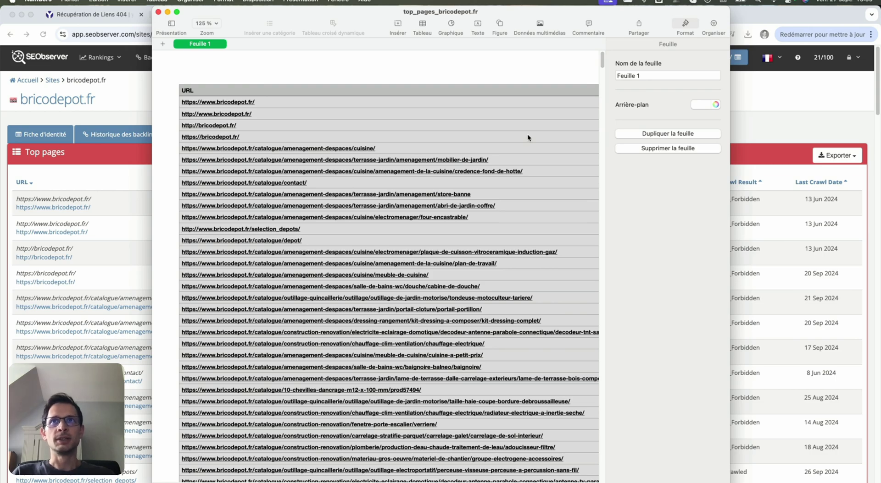
pyautogui.click(415, 106)
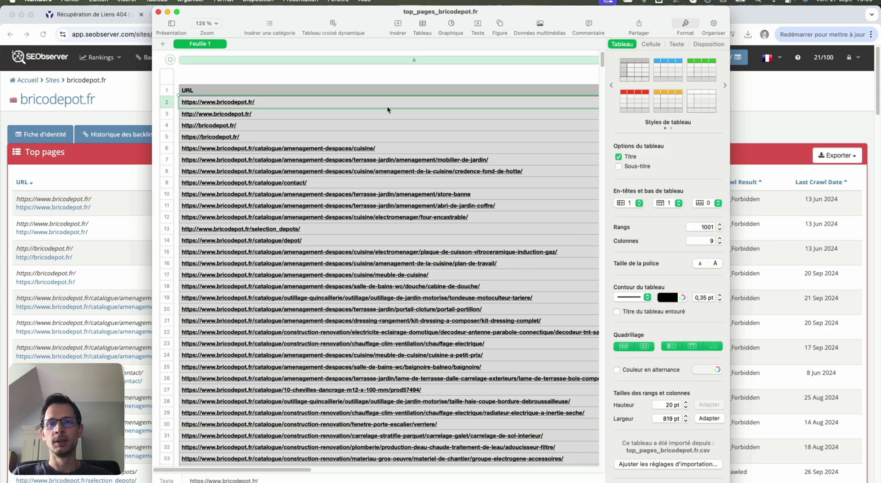
pyautogui.press('super+shift+Down')
pyautogui.scroll(-3, 387, 108)
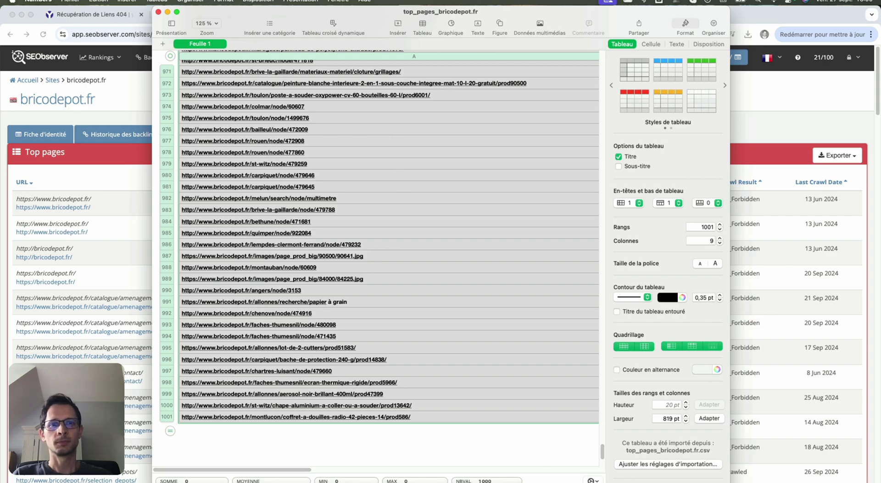
# Switch to Screaming Frog SEO Spider, crawl the copied bricodepot.fr URLs in list mode, and sort the results by HTTP code.
pyautogui.press('super+Tab')
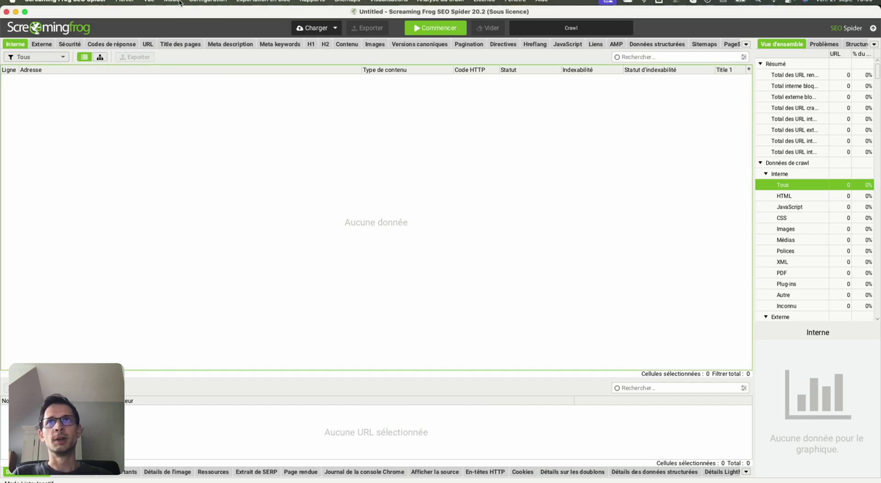
pyautogui.click(179, 2)
pyautogui.click(316, 31)
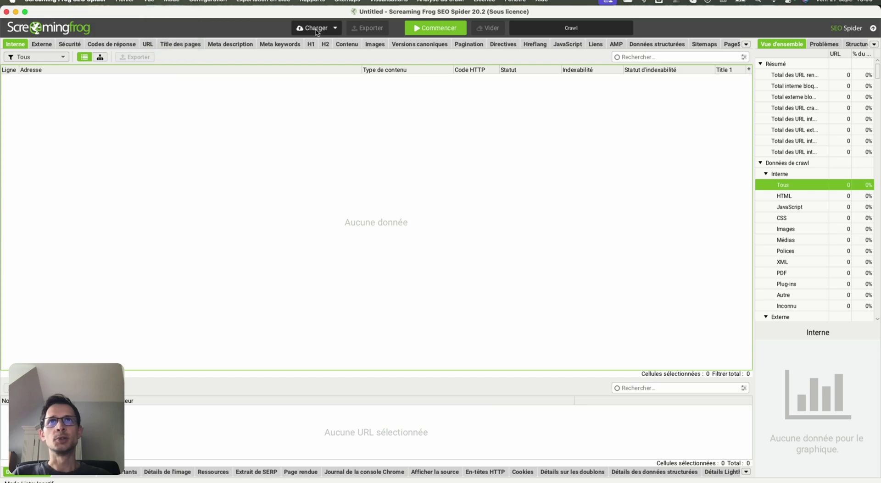
pyautogui.click(316, 30)
pyautogui.click(332, 66)
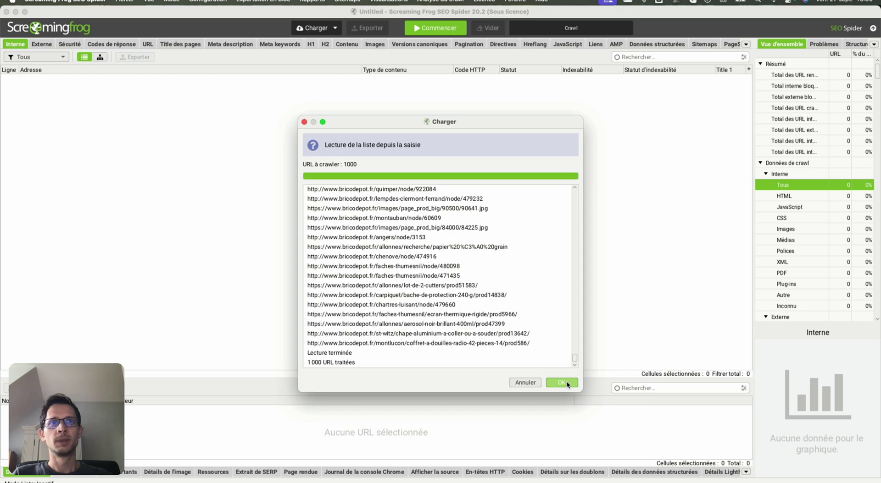
pyautogui.click(566, 381)
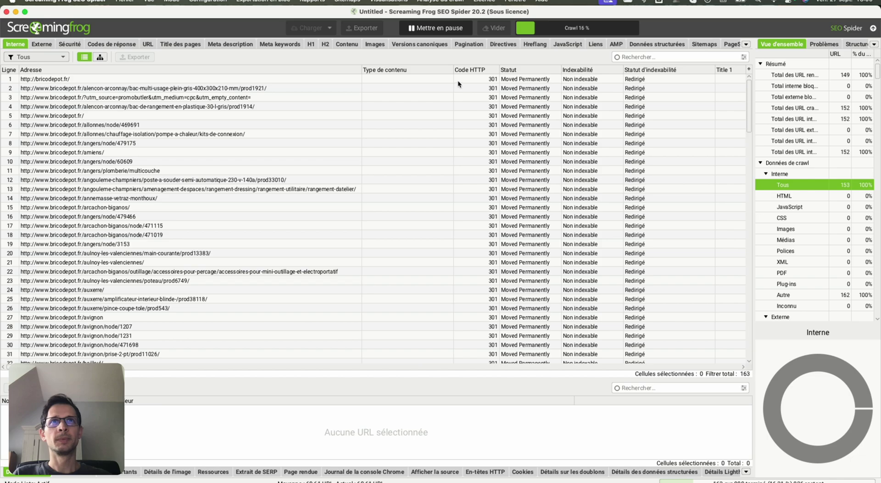
pyautogui.click(477, 71)
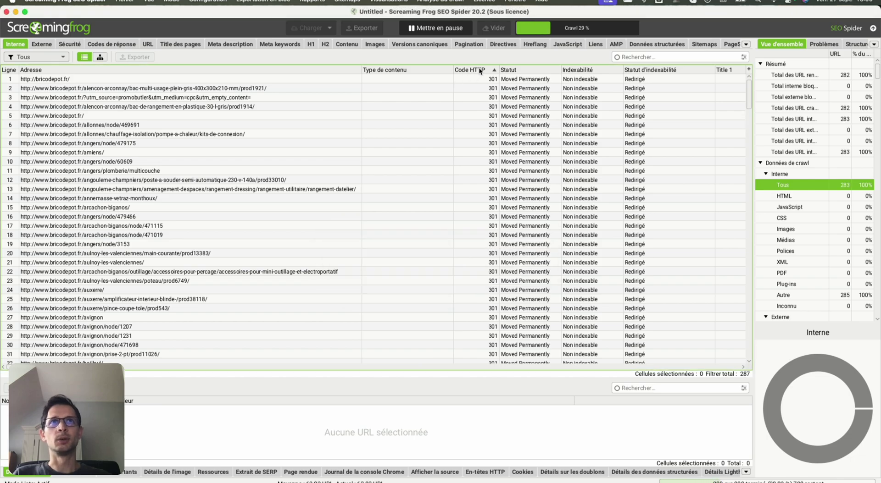
pyautogui.click(480, 70)
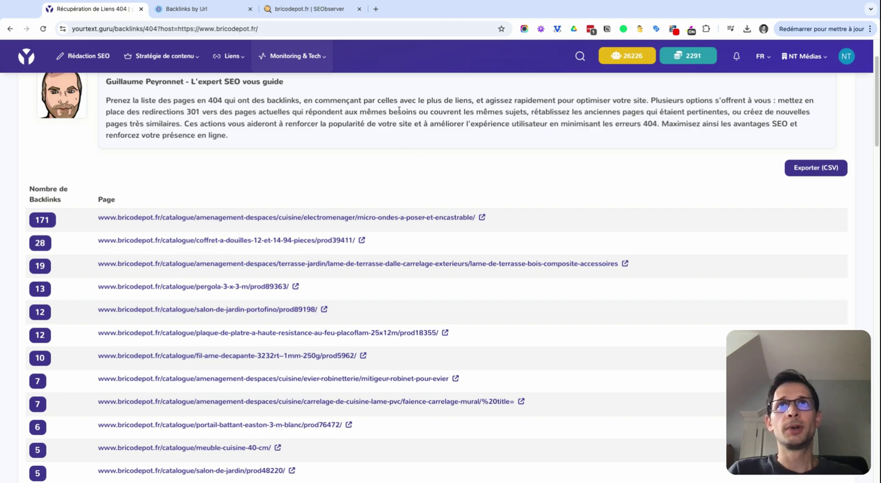
pyautogui.click(309, 15)
pyautogui.moveTo(159, 57)
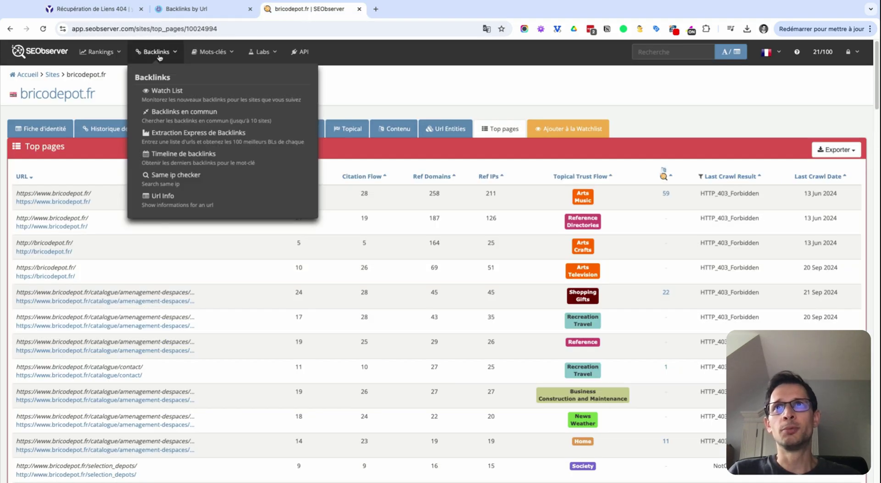
pyautogui.click(198, 200)
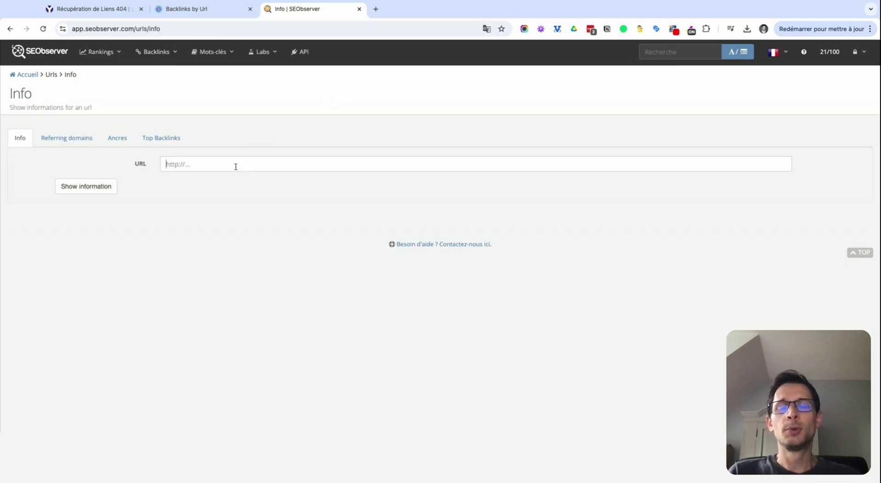
pyautogui.write('https://www.bricodepot.fr/catalogue/amenagement-despaces/cuisine/electromenager/micro-ondes-a-poser-et-encastrable/')
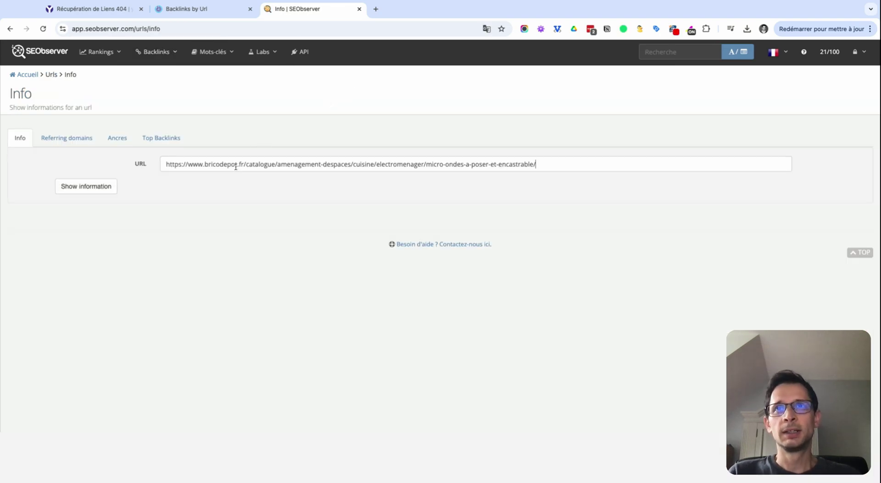
pyautogui.click(90, 189)
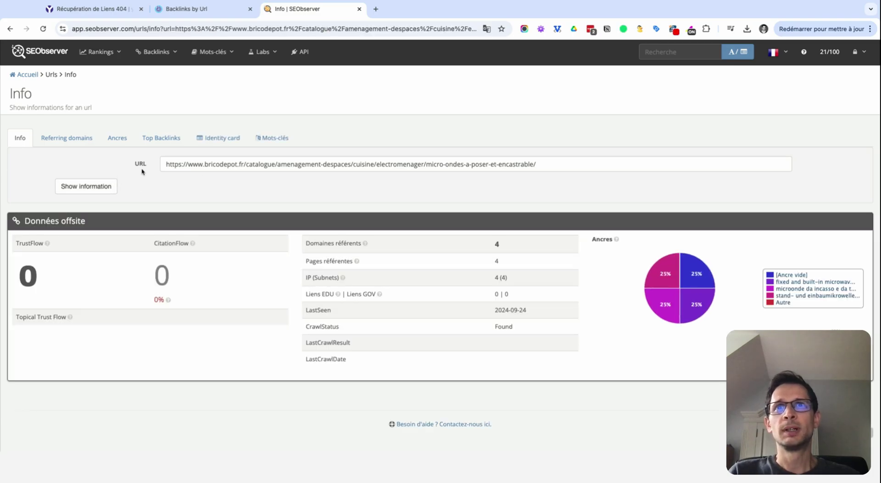
# Inspect the micro-ondes-a-poser-et-encastrable page's referring domain and referring page counts, and view its top backlinks.
pyautogui.doubleClick(493, 248)
pyautogui.doubleClick(489, 263)
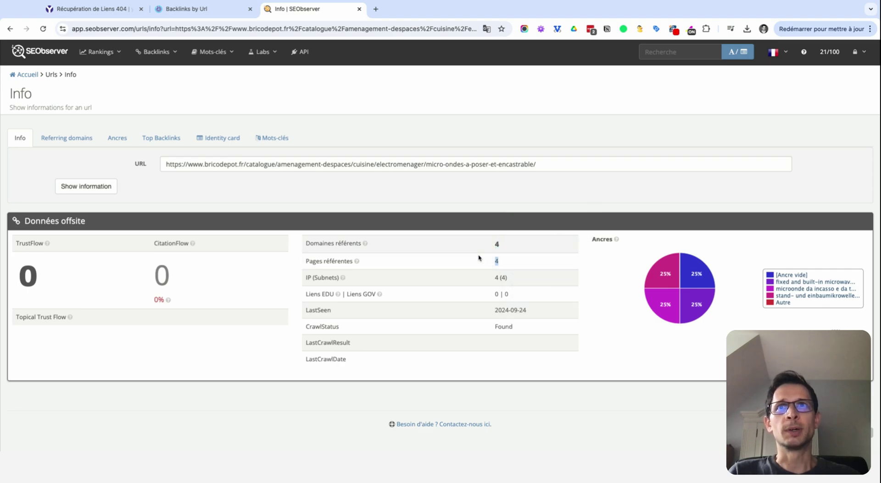
pyautogui.click(168, 136)
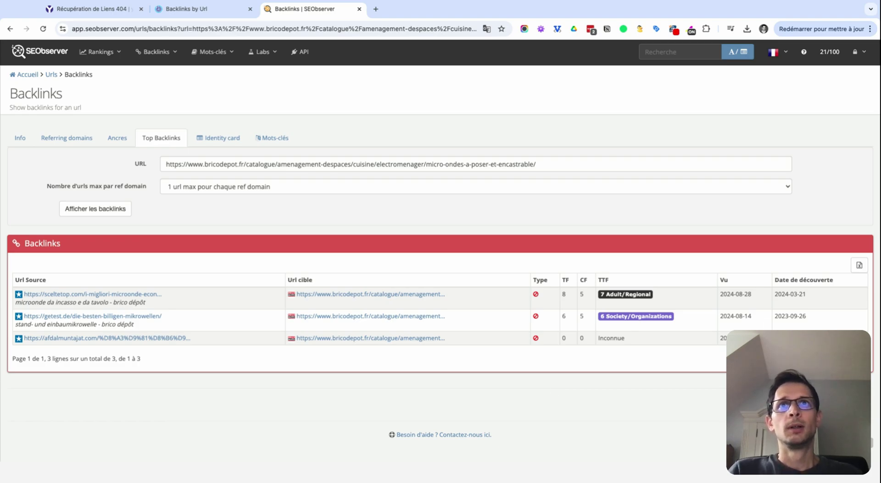
pyautogui.tripleClick(561, 164)
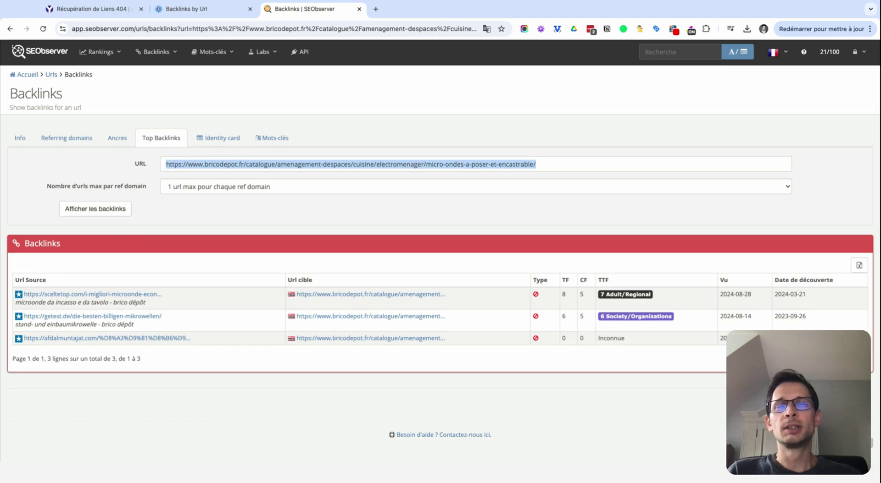
pyautogui.click(575, 164)
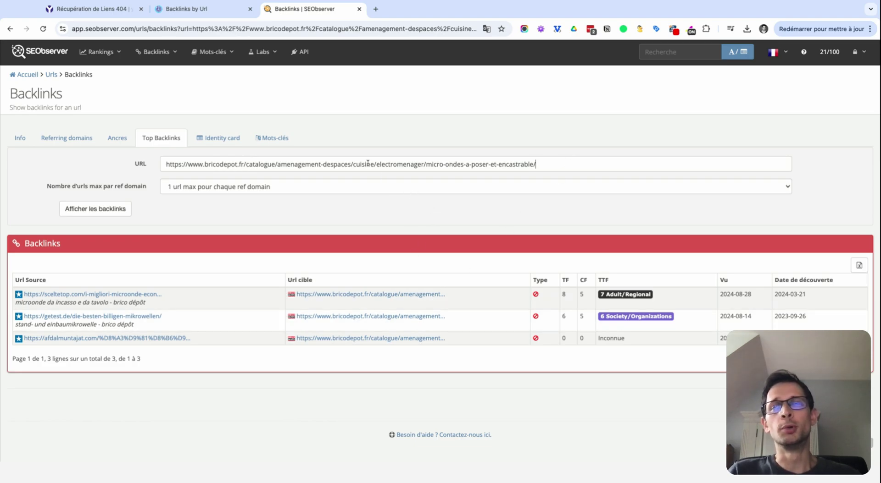
# Return to the YourTextGuru 404 report, open the mitigeur-robinet-pour-evier page from the list, and copy its URL.
pyautogui.click(186, 14)
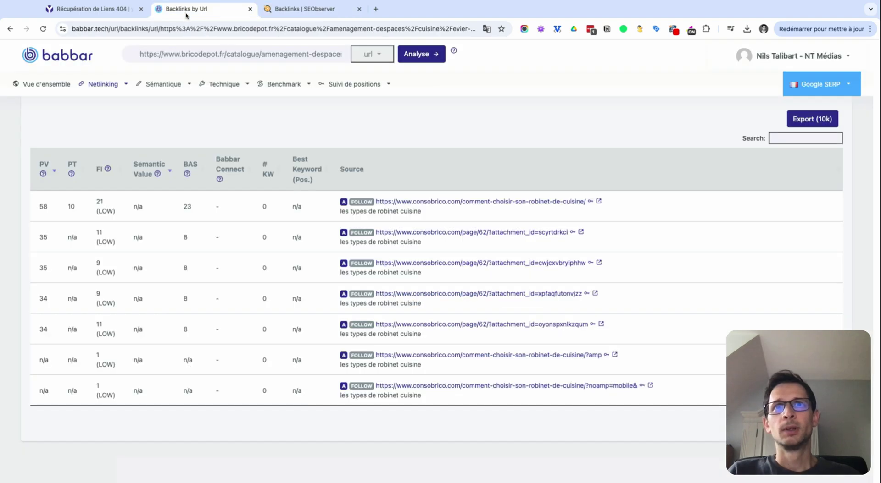
pyautogui.click(118, 10)
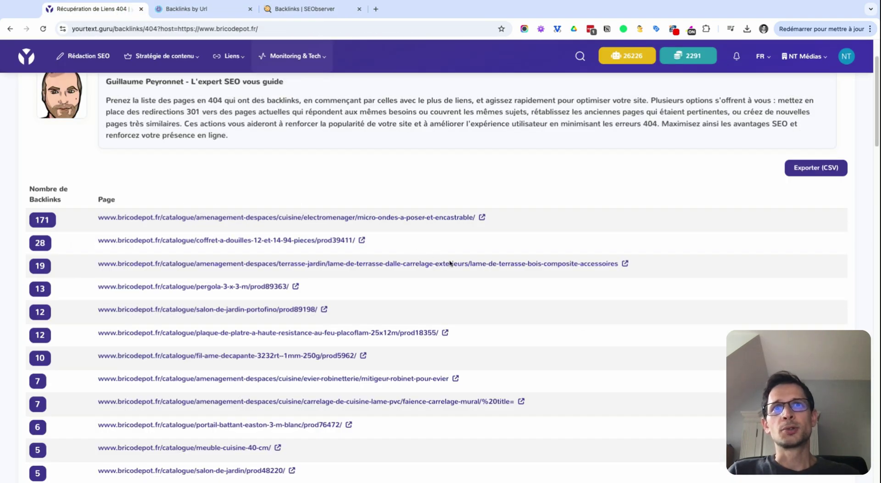
pyautogui.click(456, 379)
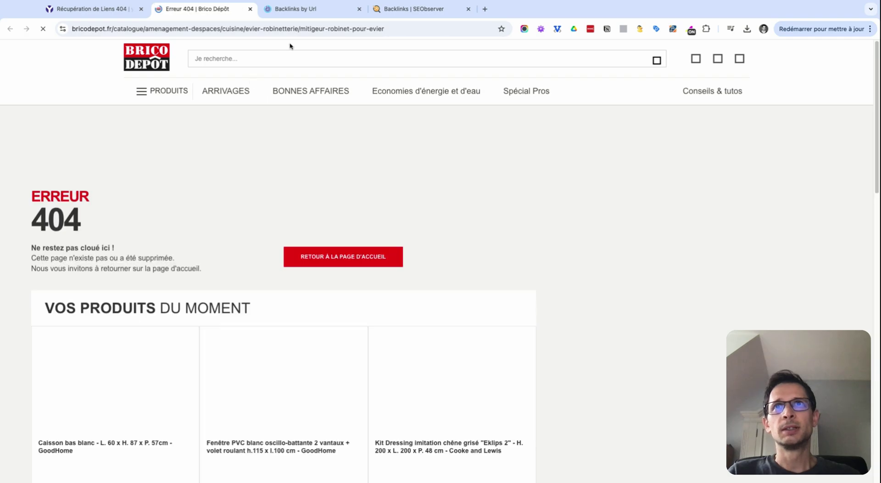
pyautogui.click(290, 28)
pyautogui.hotkey('ctrl', 'c')
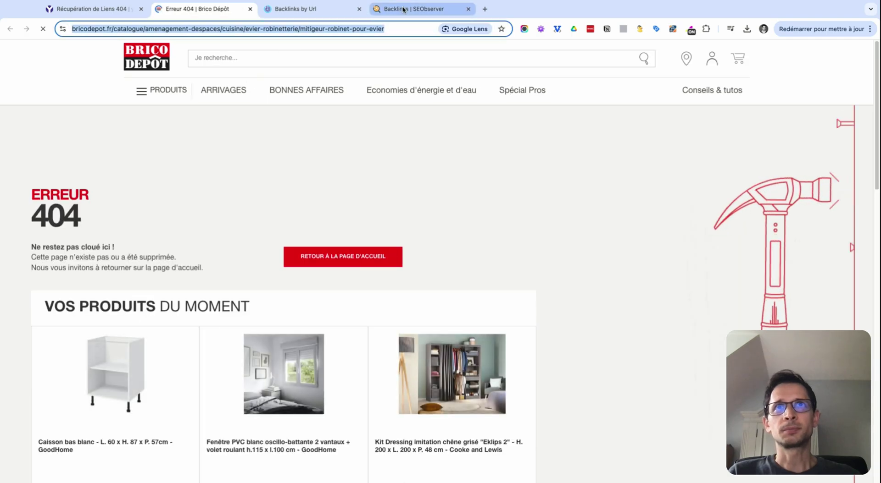
# Display the top backlinks for the copied mitigeur-robinet-pour-evier URL in SEObserver.
pyautogui.click(404, 9)
pyautogui.tripleClick(291, 166)
pyautogui.hotkey('ctrl', 'v')
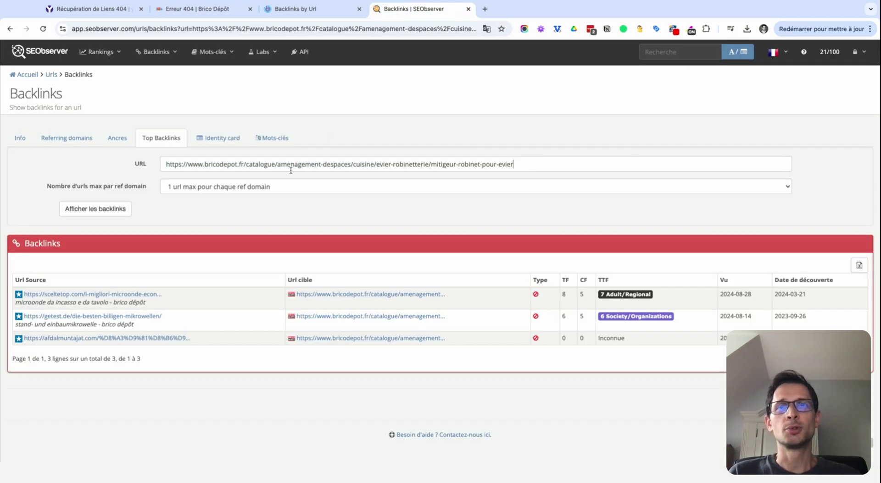
pyautogui.click(125, 212)
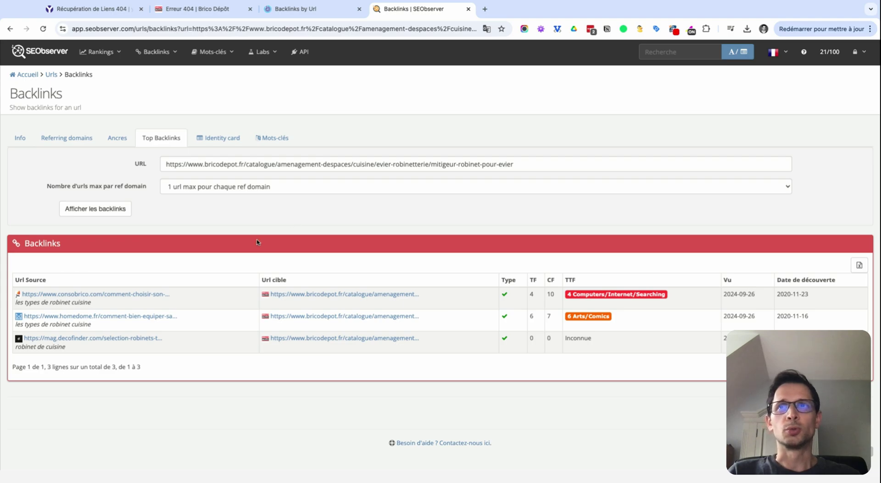
# Open the consobrico.com, homedome.fr and mag.decofinder.com backlink source pages in separate tabs.
pyautogui.middleClick(134, 296)
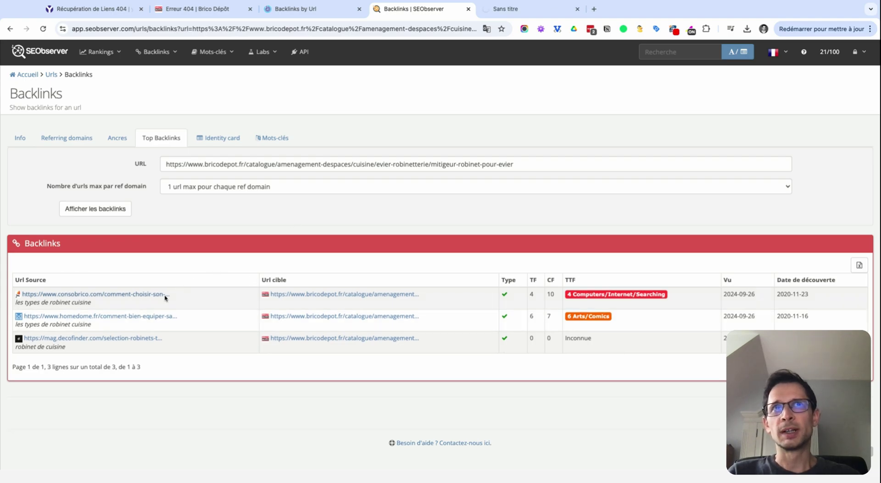
pyautogui.middleClick(151, 322)
pyautogui.middleClick(138, 339)
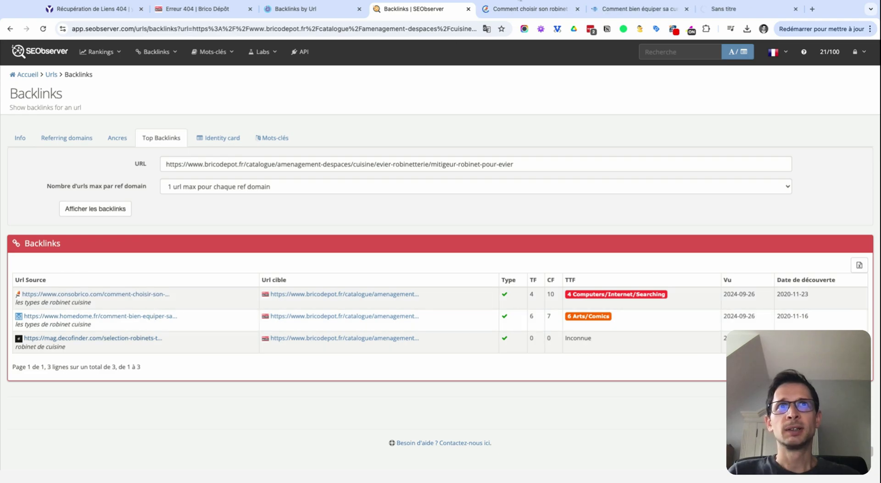
# Locate the "les types de robinet cuisine" link in the consobrico.com article on choosing a kitchen tap.
pyautogui.click(527, 9)
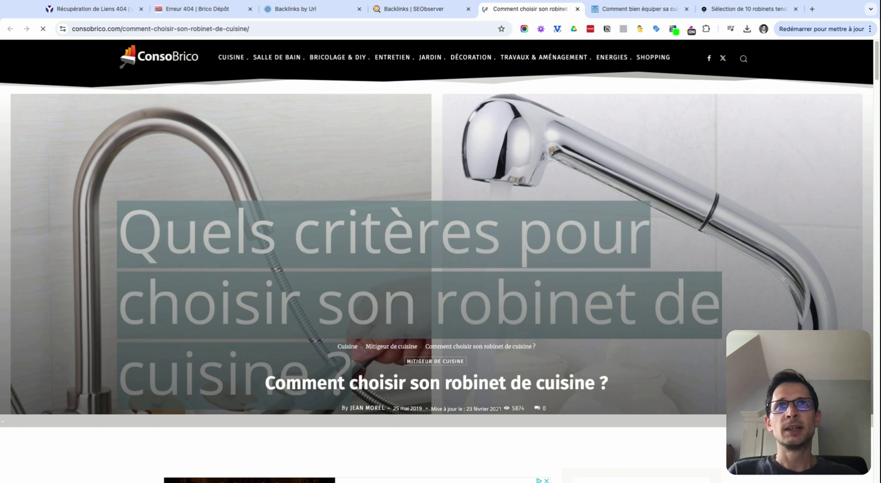
pyautogui.click(438, 9)
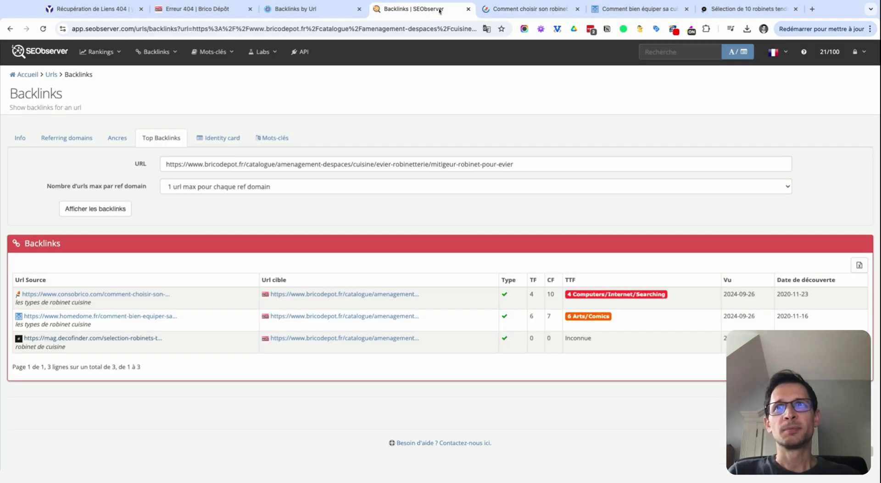
pyautogui.click(516, 10)
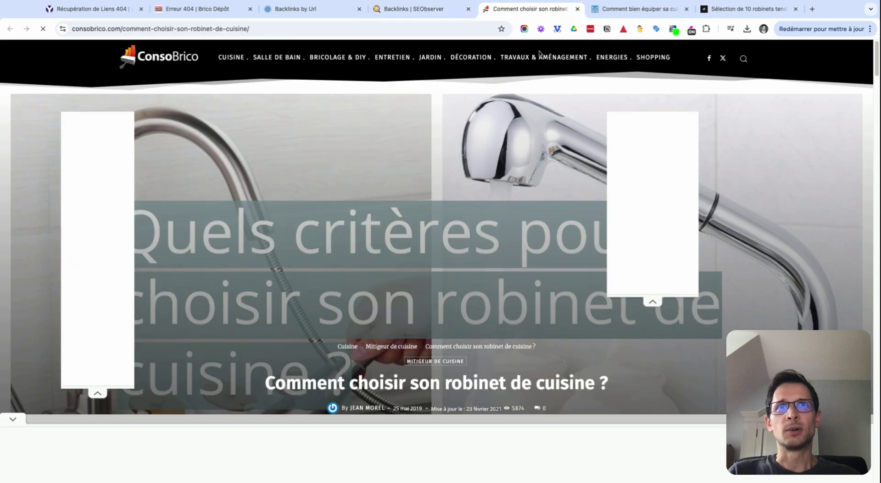
pyautogui.scroll(-4, 557, 200)
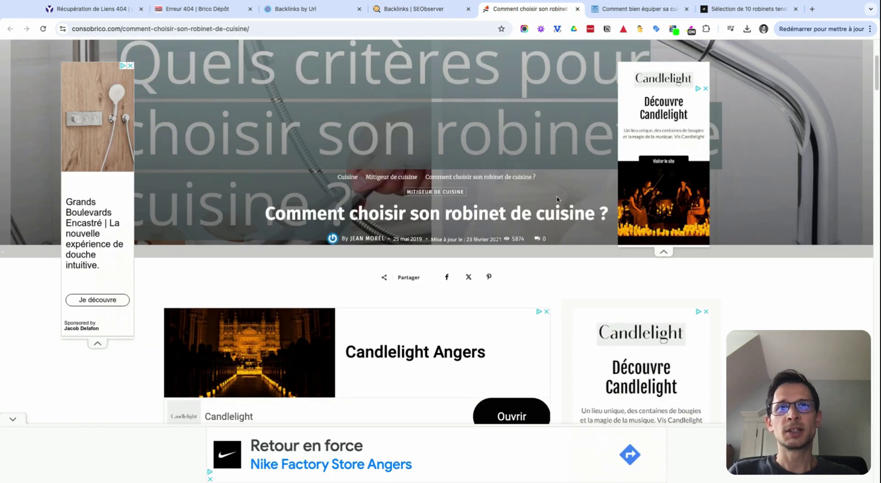
pyautogui.scroll(-12, 557, 200)
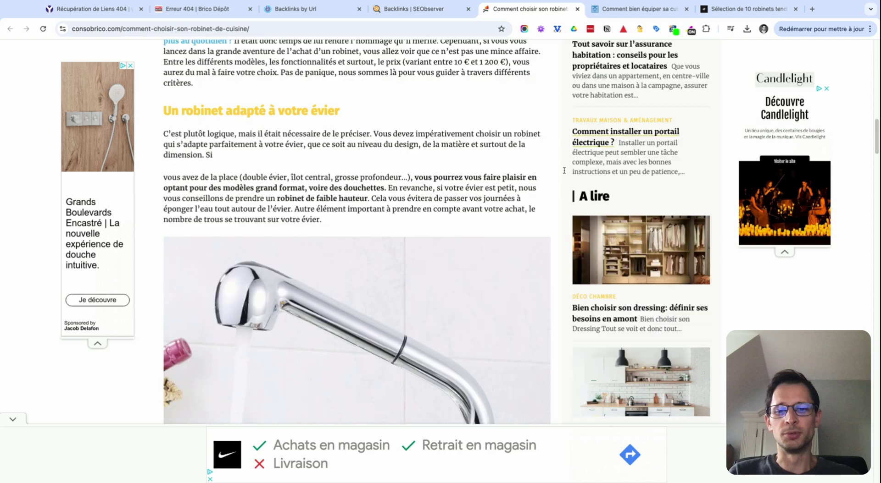
pyautogui.scroll(-10, 564, 170)
pyautogui.moveTo(346, 262); pyautogui.dragTo(381, 262)
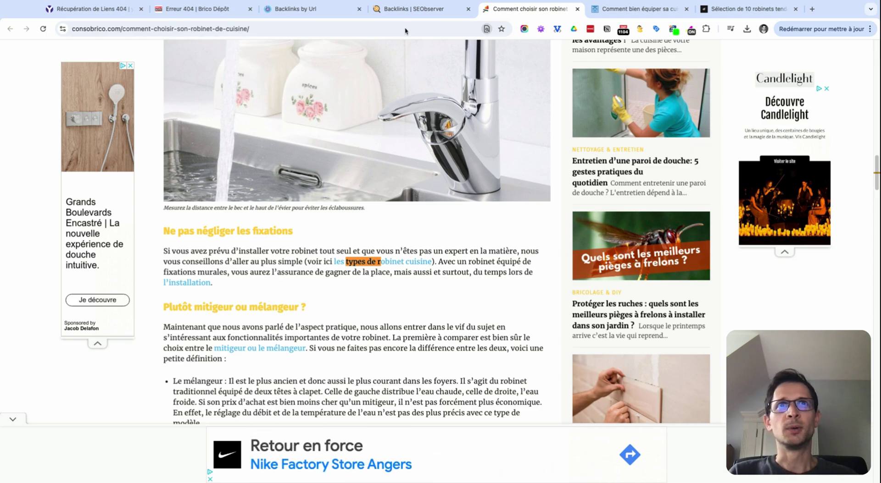
# Look through the homedome.fr kitchen equipment article for its "les types de robinet cuisine" link.
pyautogui.click(594, 10)
pyautogui.scroll(-4, 480, 209)
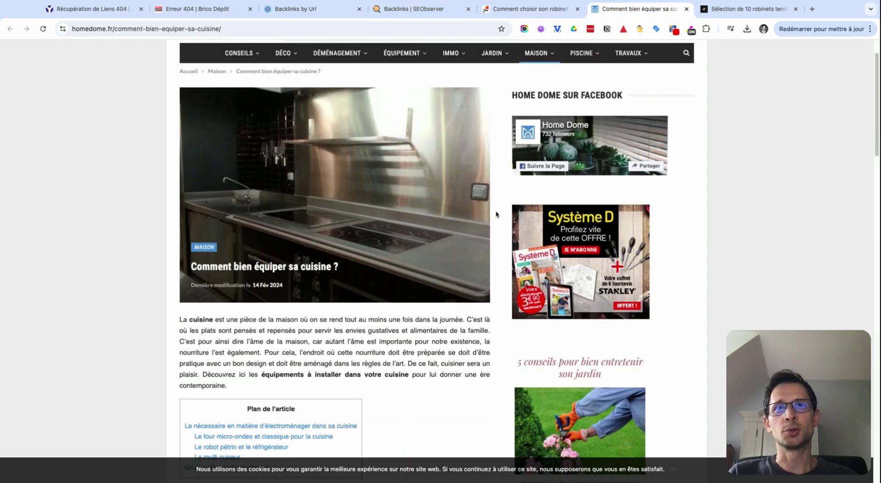
pyautogui.scroll(-20, 480, 208)
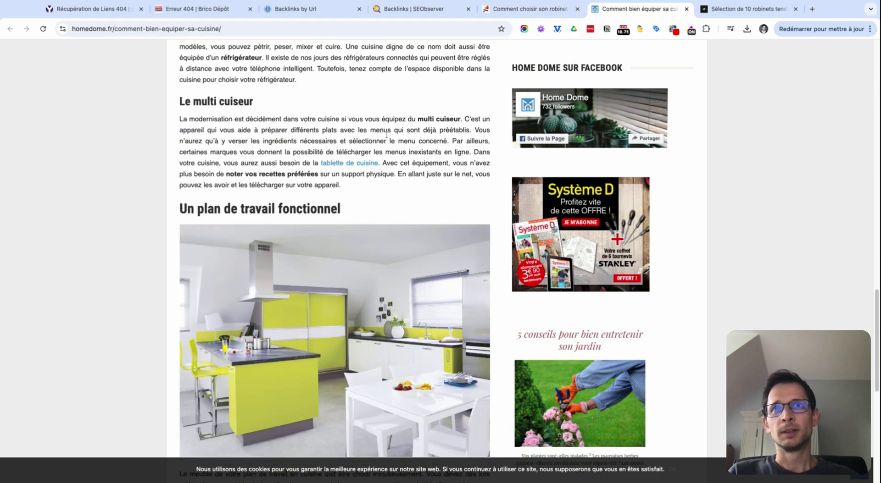
pyautogui.scroll(2, 401, 136)
pyautogui.scroll(6, 401, 136)
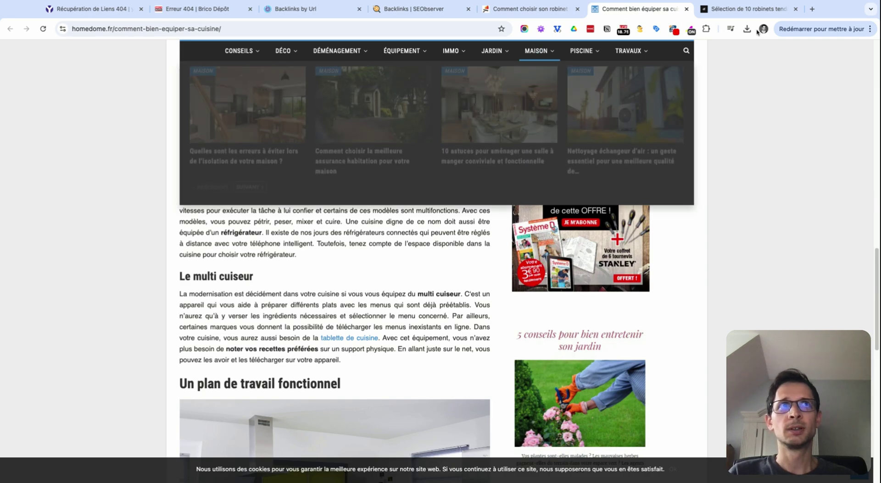
# Look through the mag.decofinder.com tap selection article for its backlink context.
pyautogui.click(762, 13)
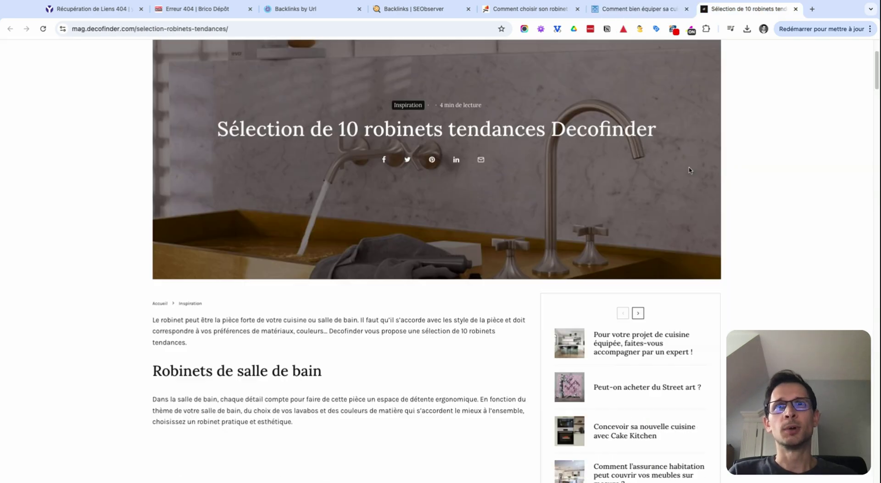
pyautogui.scroll(-15, 689, 170)
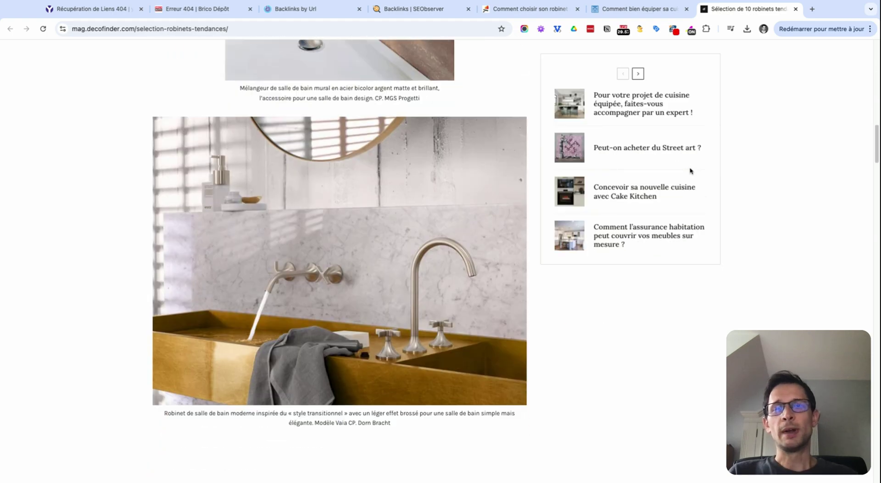
pyautogui.scroll(-8, 698, 145)
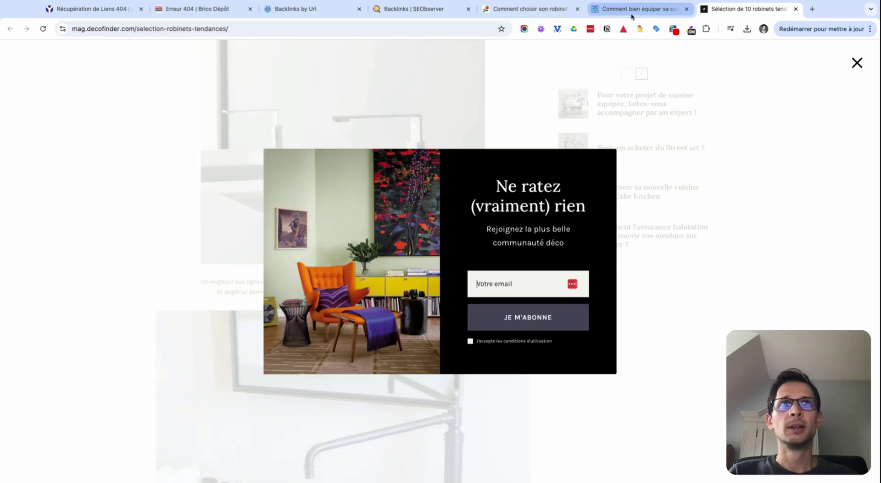
# Compare the link placements in the homedome.fr and consobrico.com articles, and return to the SEObserver backlinks list.
pyautogui.click(633, 10)
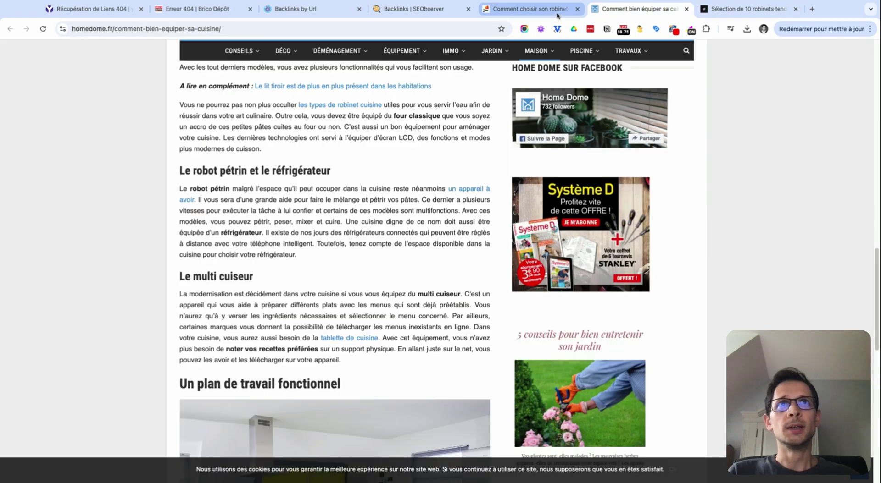
pyautogui.click(557, 14)
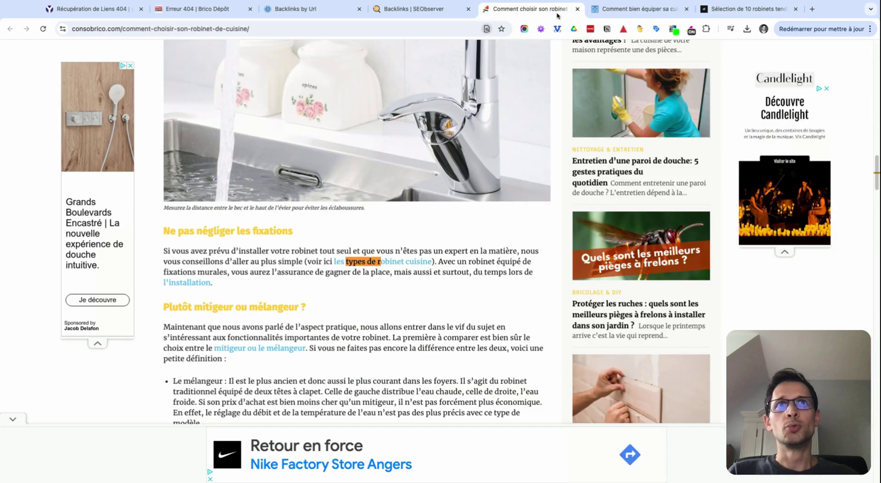
pyautogui.click(435, 10)
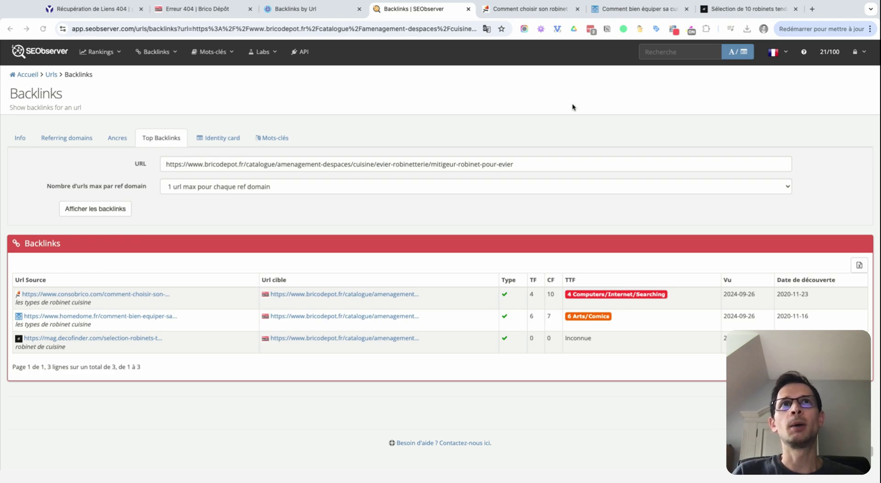
# Review the titles and introductions of the consobrico.com and homedome.fr articles to judge how relevant their topics are.
pyautogui.click(547, 10)
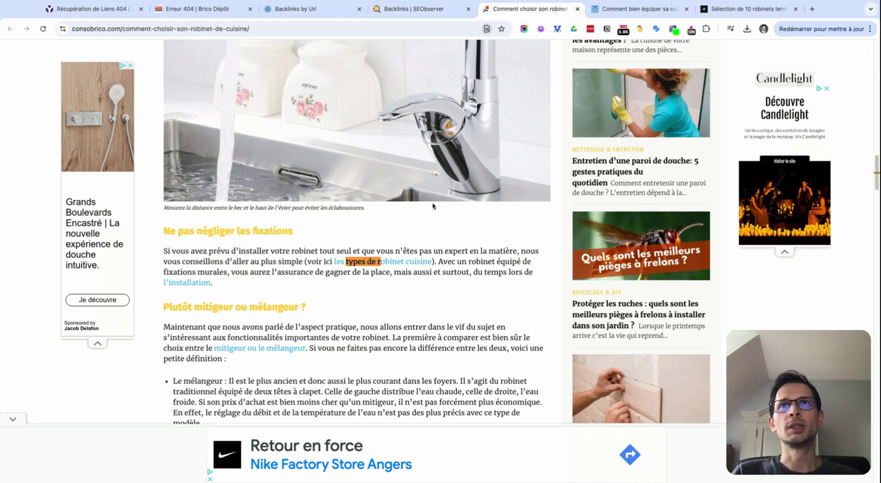
pyautogui.scroll(10, 431, 208)
pyautogui.scroll(8, 430, 211)
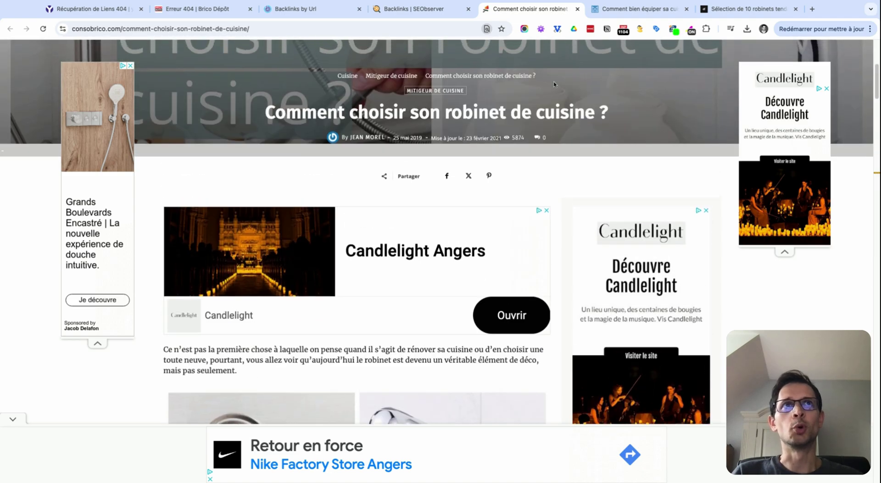
pyautogui.click(640, 9)
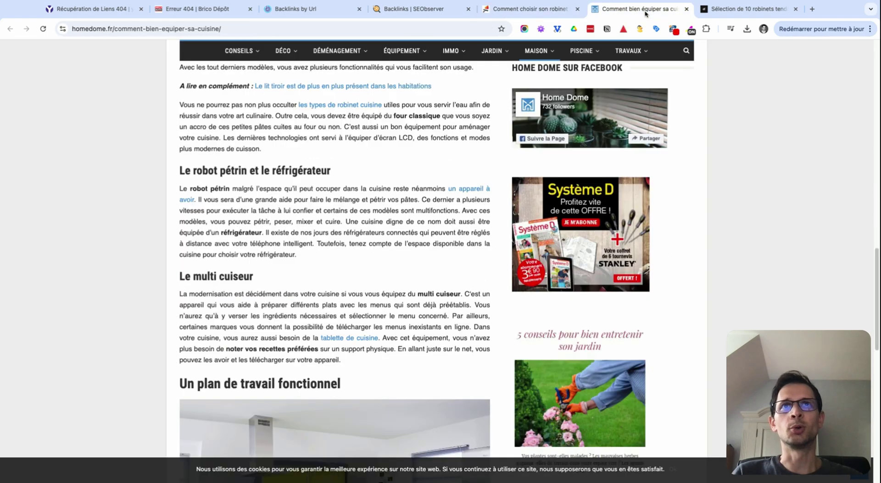
pyautogui.moveTo(646, 51)
pyautogui.scroll(15, 683, 159)
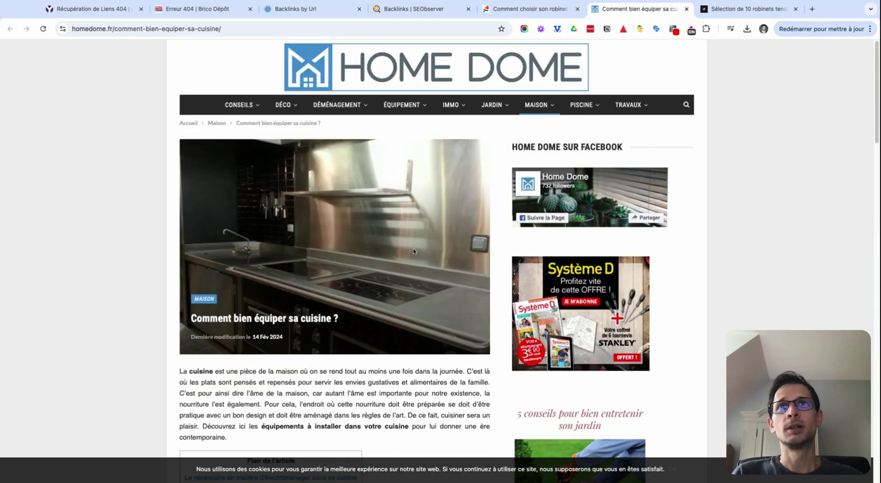
pyautogui.scroll(-2, 398, 242)
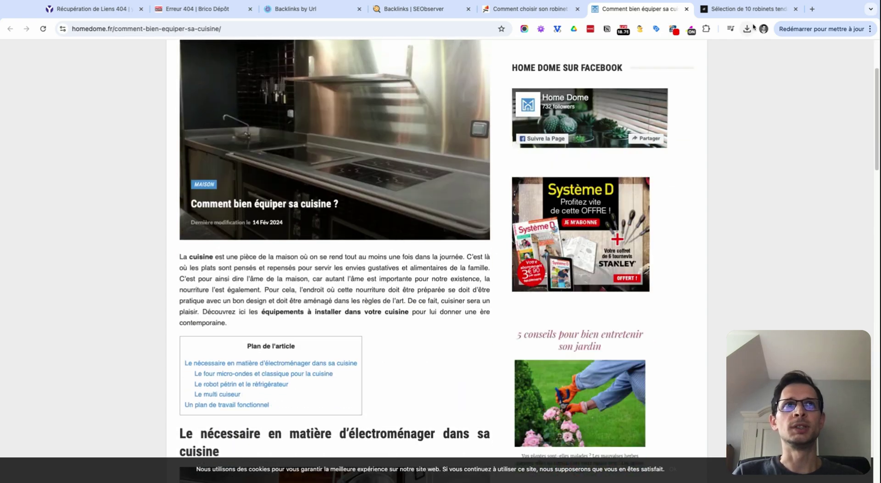
# Check the mag.decofinder.com and consobrico.com source pages again, and go back to the SEObserver backlinks list.
pyautogui.click(752, 10)
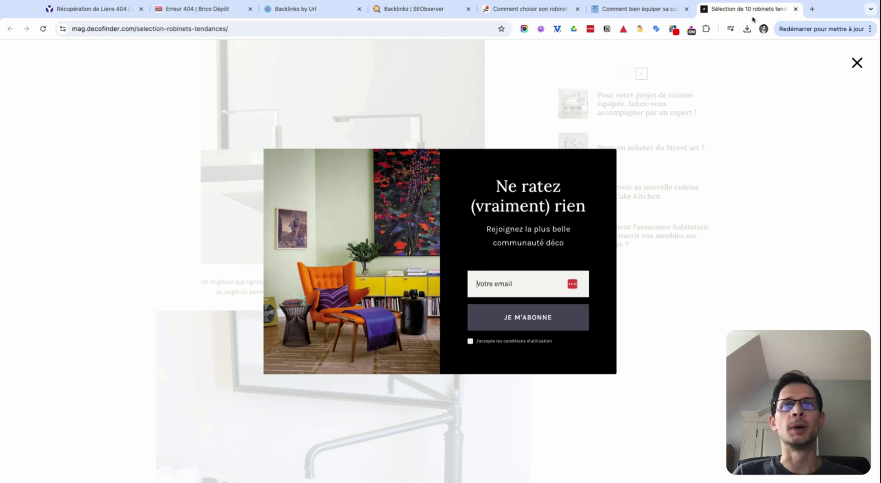
pyautogui.click(524, 8)
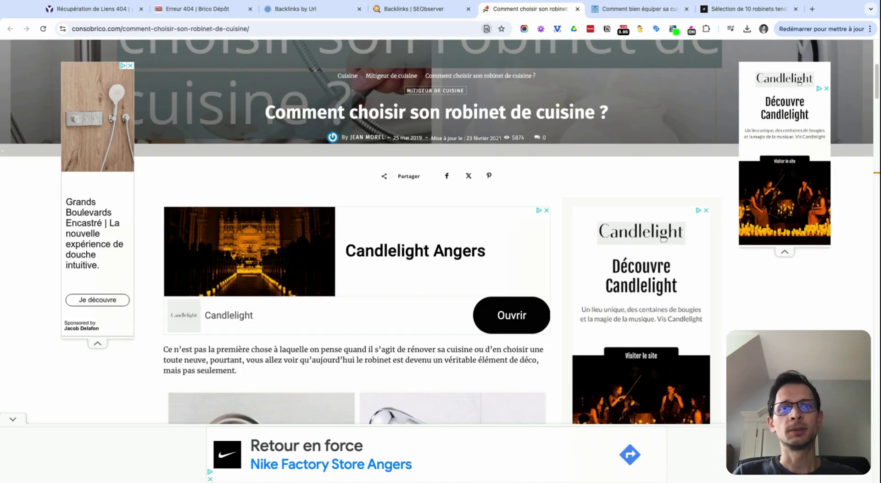
pyautogui.hotkey('ctrl', 'shift', 'Tab')
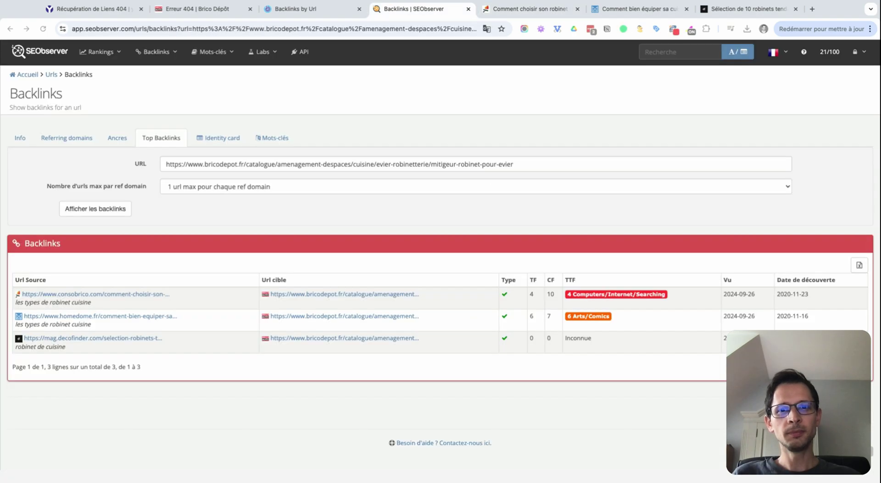